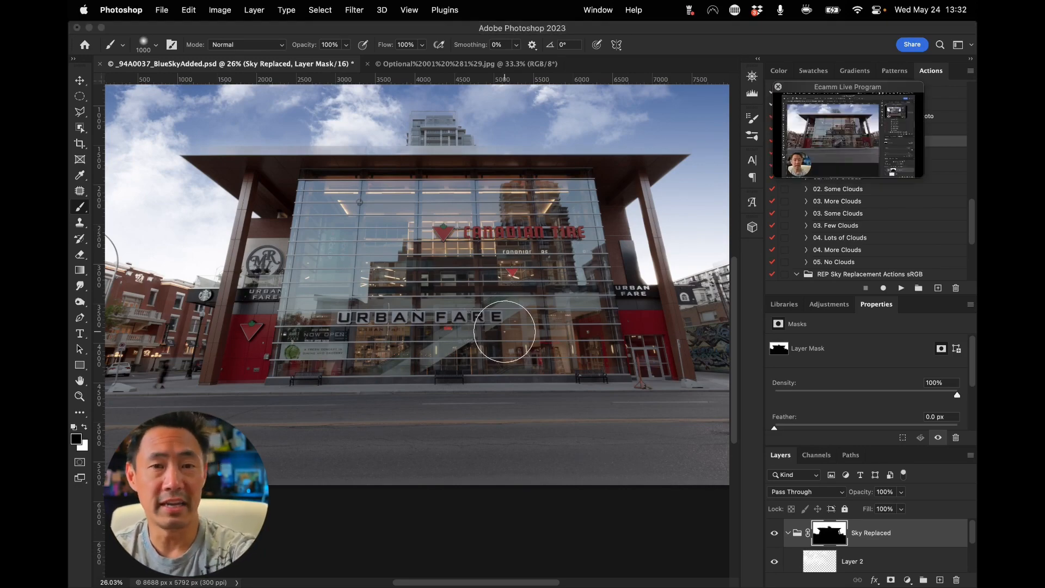
Activate the Remove tool and select the Background layer for retouching
key(super+1)
scroll(505, 331, left, 10)
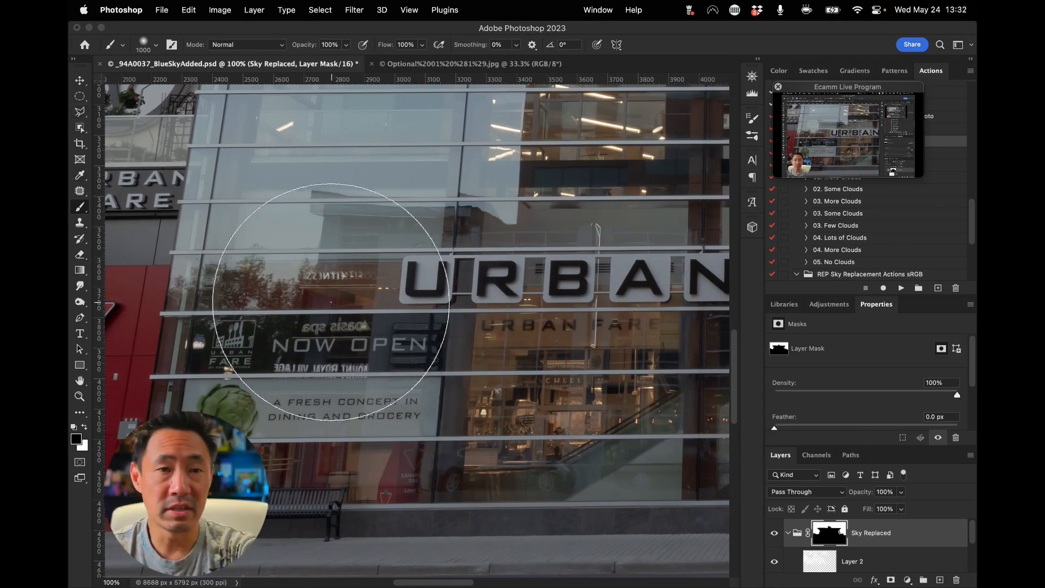
click(81, 194)
right_click(82, 194)
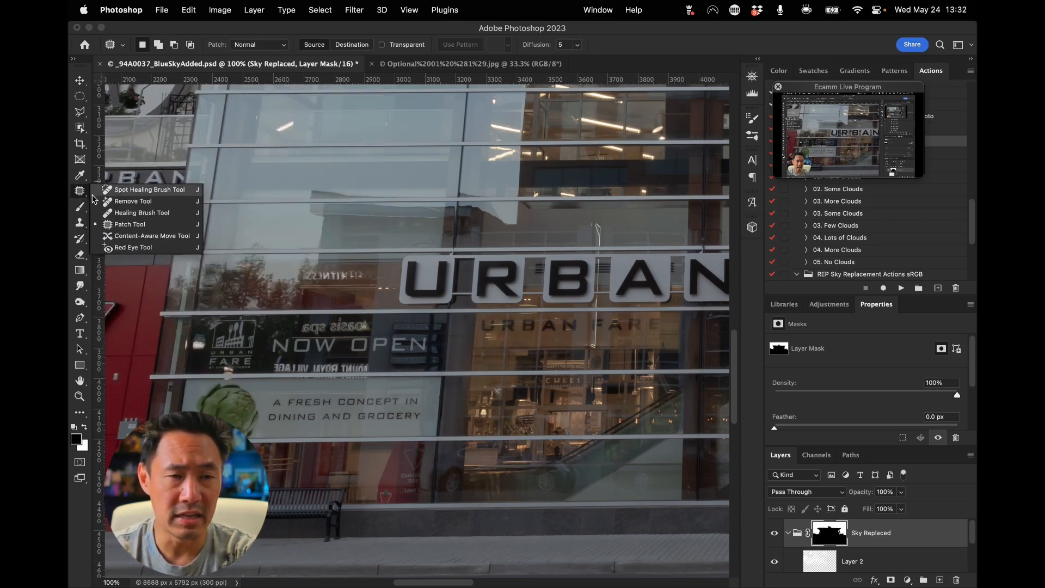
click(137, 205)
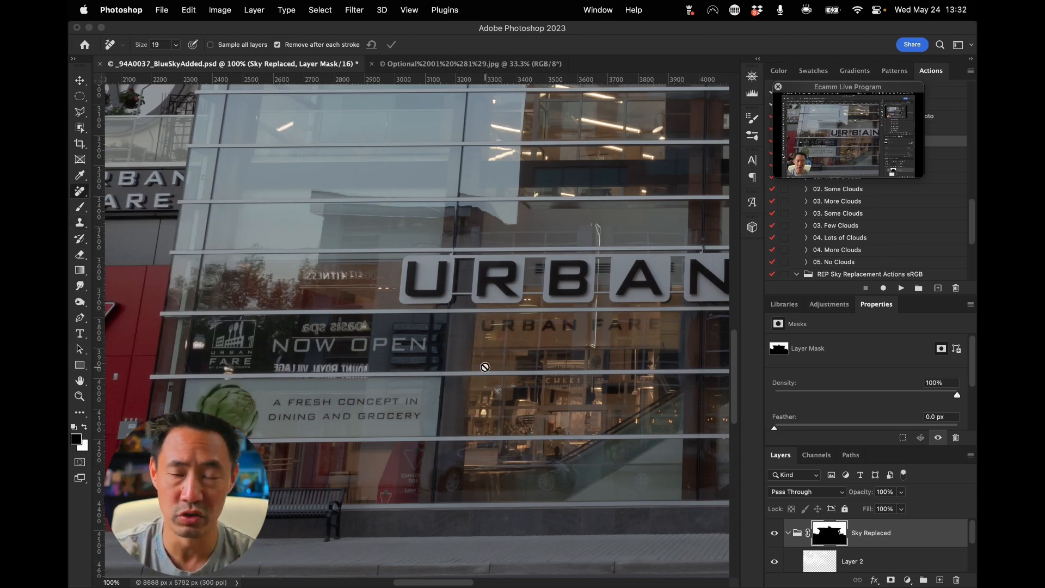
scroll(485, 367, right, 5)
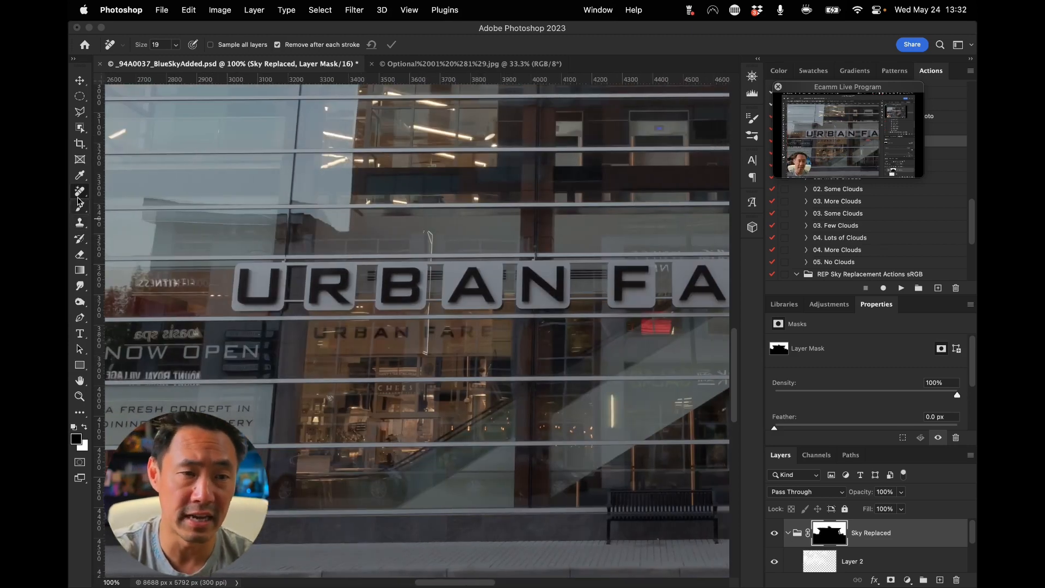
scroll(865, 556, down, 3)
click(802, 561)
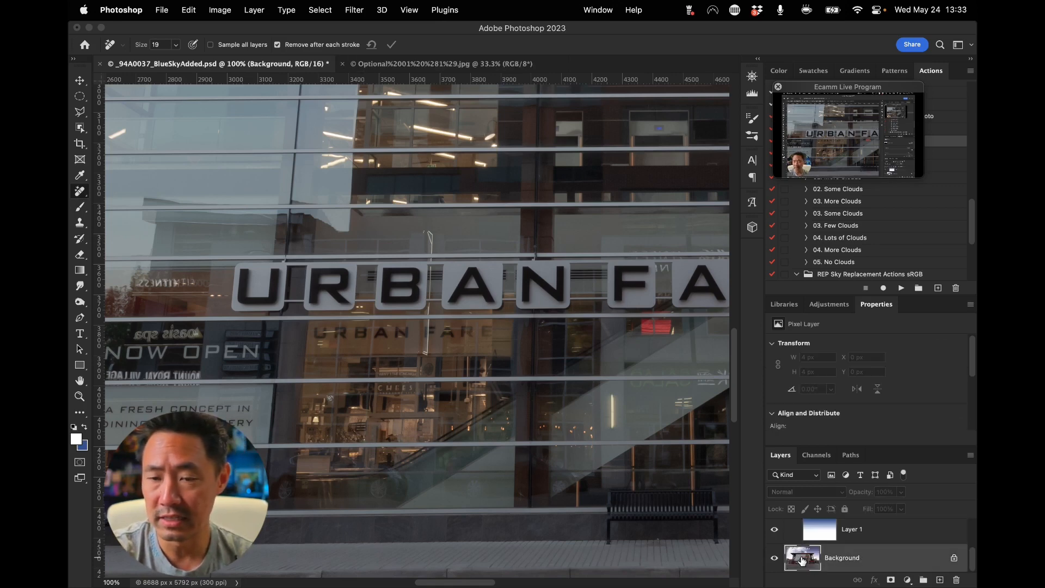
Remove the letter A from the FARE part of the storefront sign with a size 60 Remove brush
scroll(399, 453, right, 5)
scroll(399, 453, up, 2)
scroll(399, 453, right, 2)
scroll(398, 453, up, 1)
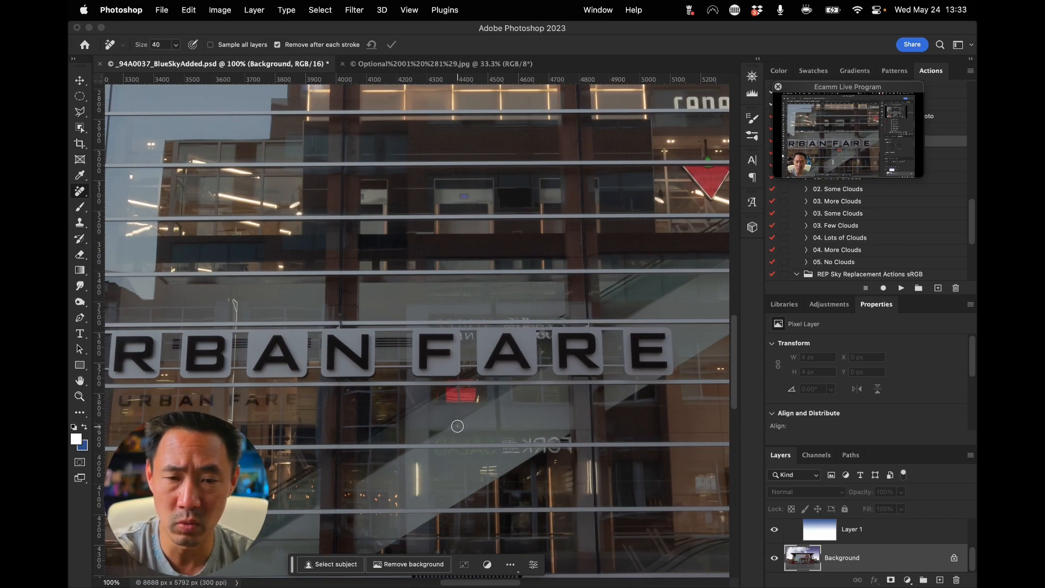
mouse_move(489, 366)
mouse_down()
mouse_move(507, 330)
mouse_move(527, 361)
mouse_move(509, 360)
mouse_up()
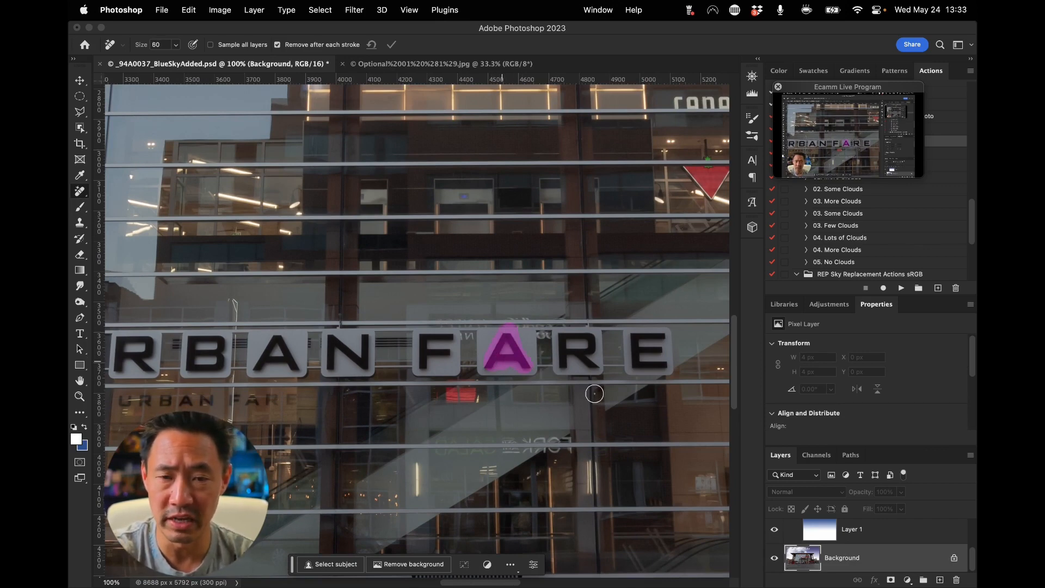
click(488, 367)
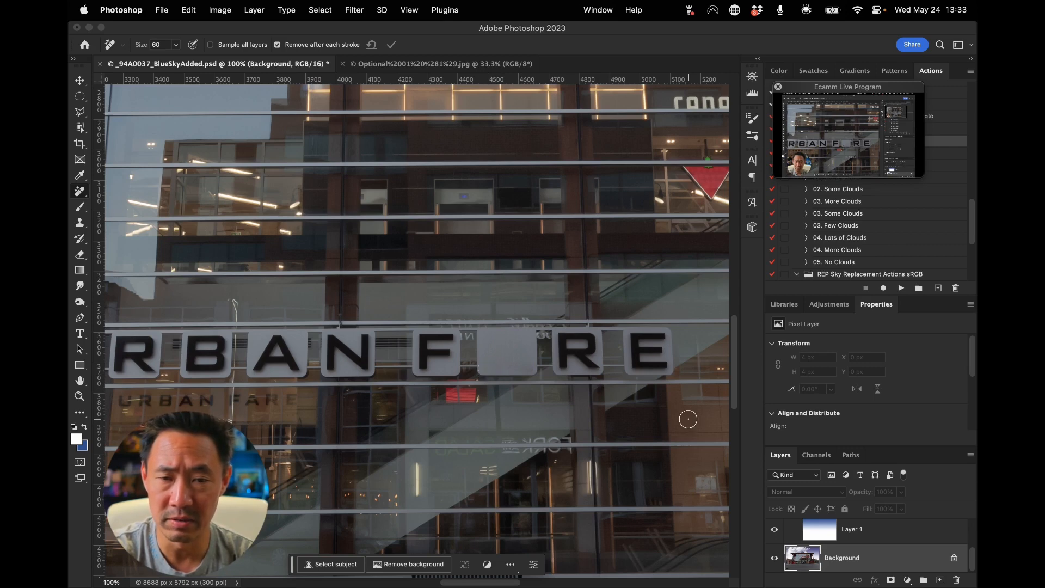
Remove the small red sign below the FARE lettering and the red triangle logo in the window above it
drag(442, 398, 485, 394)
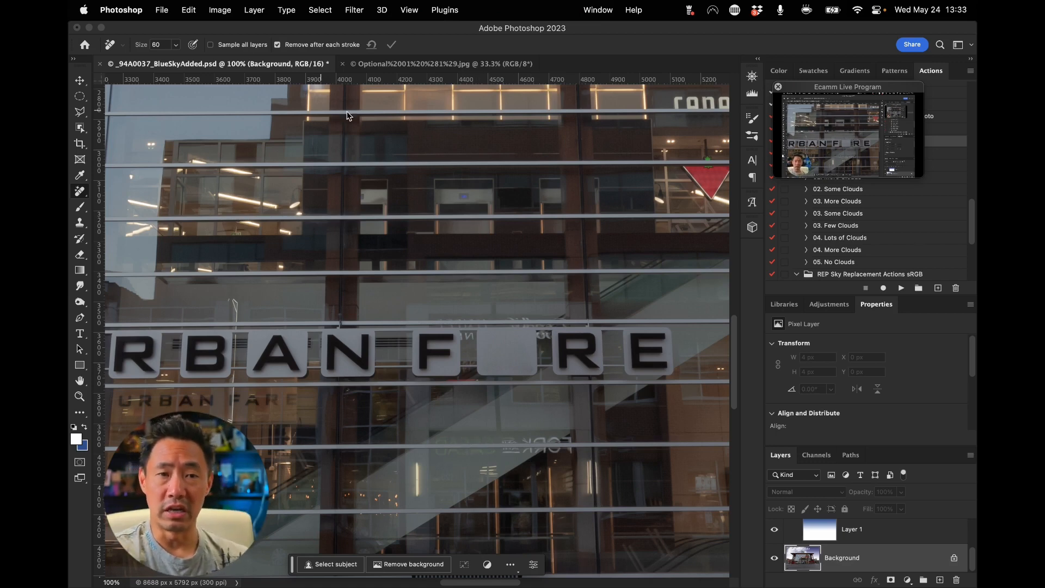
scroll(649, 197, right, 5)
mouse_move(567, 181)
mouse_down()
mouse_move(581, 206)
mouse_move(612, 184)
mouse_move(579, 185)
mouse_move(596, 195)
mouse_up()
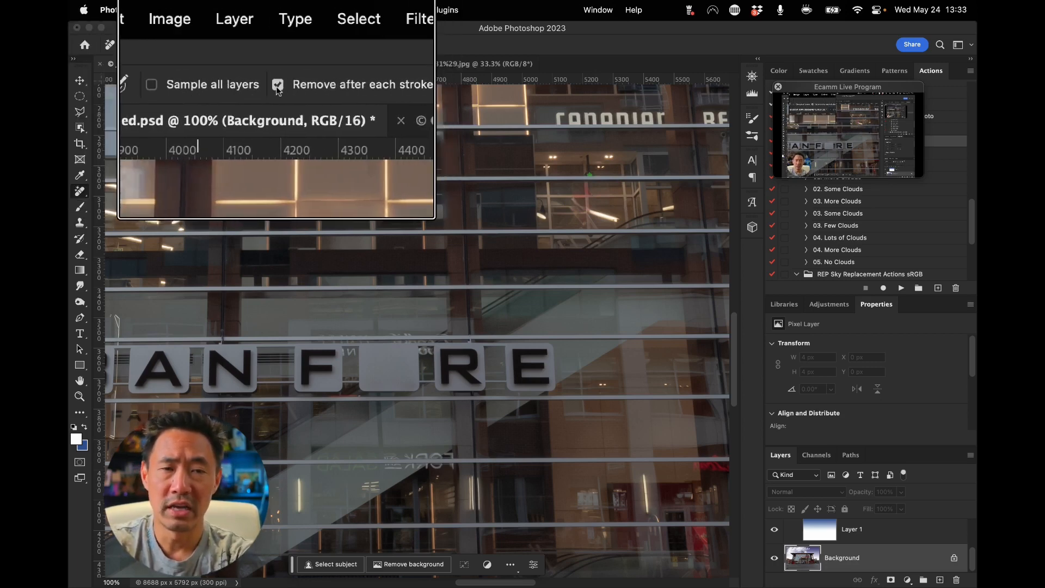
Turn off Remove after each stroke, then paint over the vertical column behind the CANADIAN sign at brush size 100 and remove it
click(278, 85)
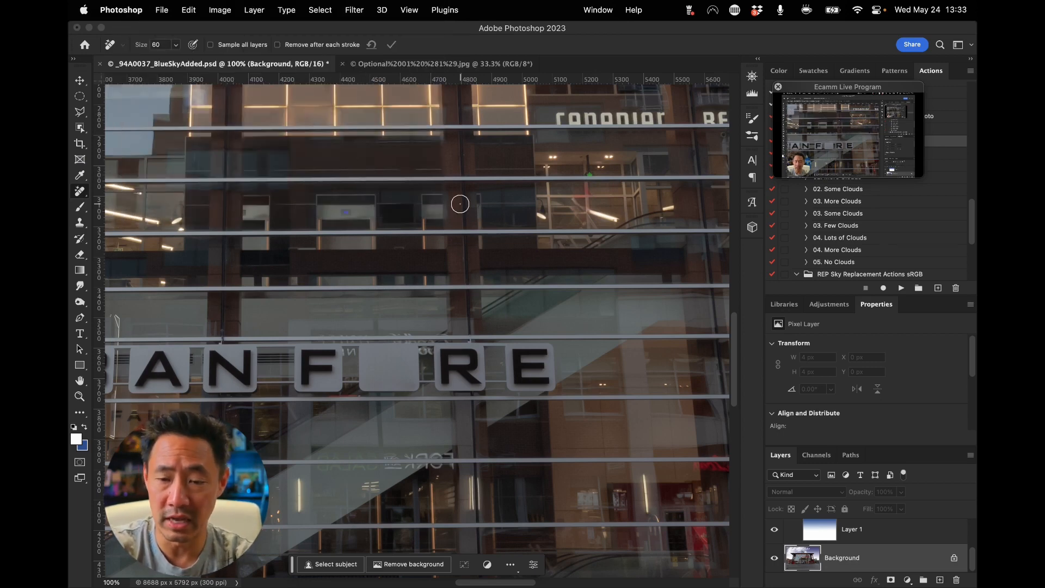
key(bracketright)
key(bracketright)
key(bracketright)
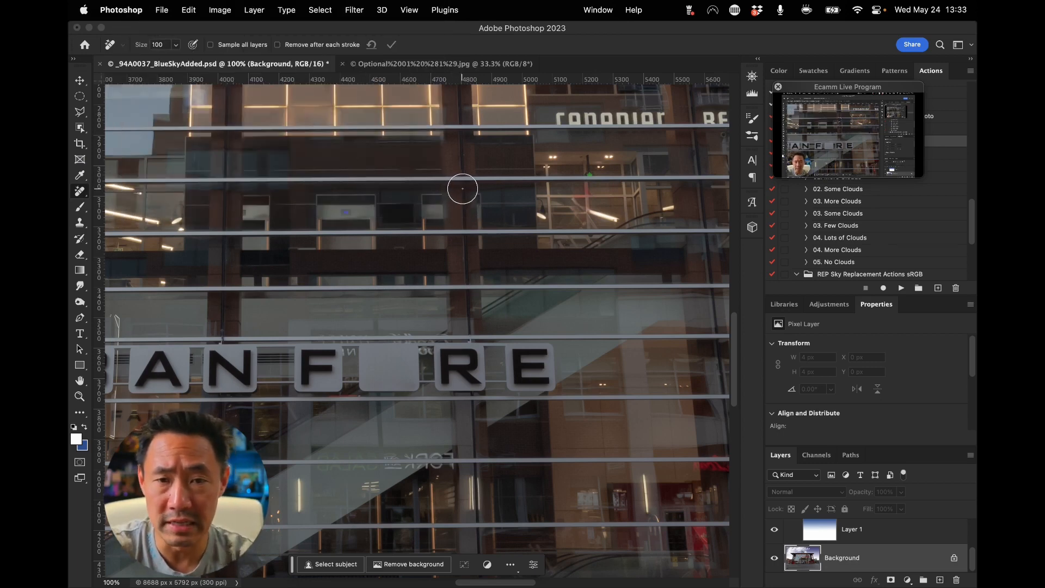
mouse_move(451, 191)
mouse_down()
mouse_move(464, 325)
mouse_move(477, 321)
mouse_move(468, 202)
mouse_up()
scroll(466, 197, up, 5)
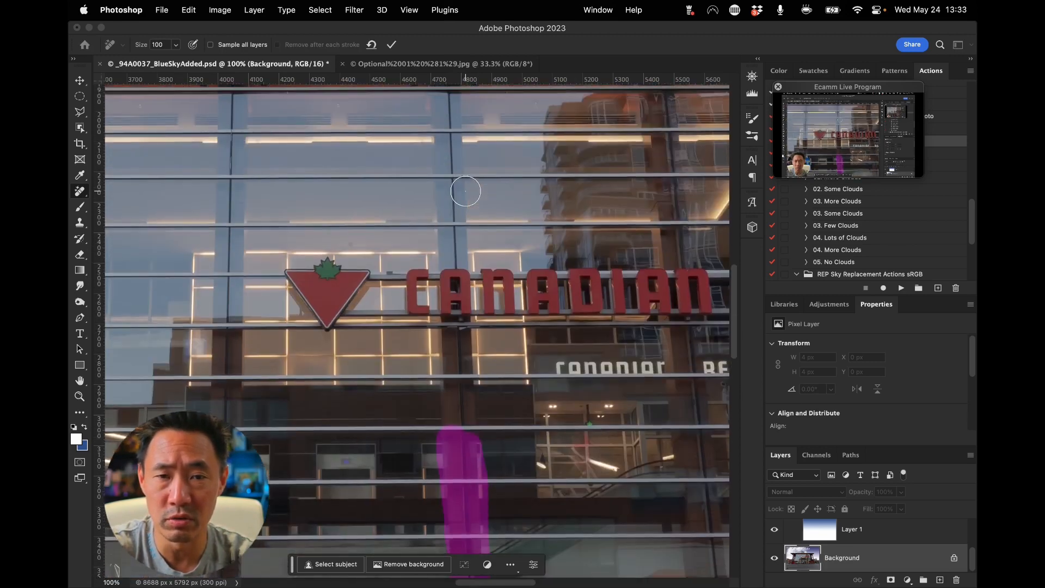
scroll(466, 191, up, 1)
mouse_move(442, 155)
mouse_down()
mouse_move(461, 491)
mouse_move(448, 151)
mouse_move(447, 473)
mouse_up()
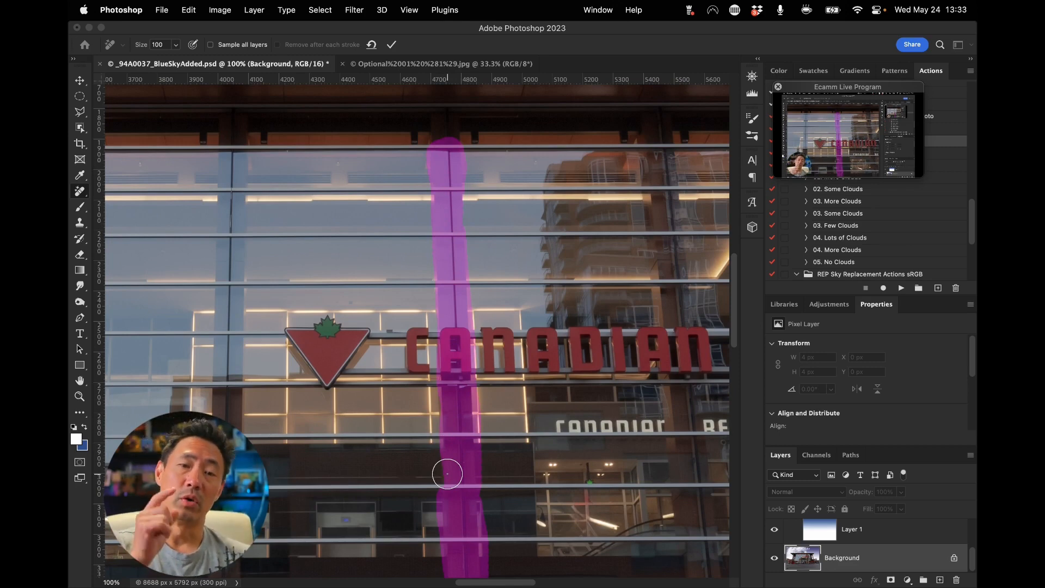
drag(447, 474, 447, 475)
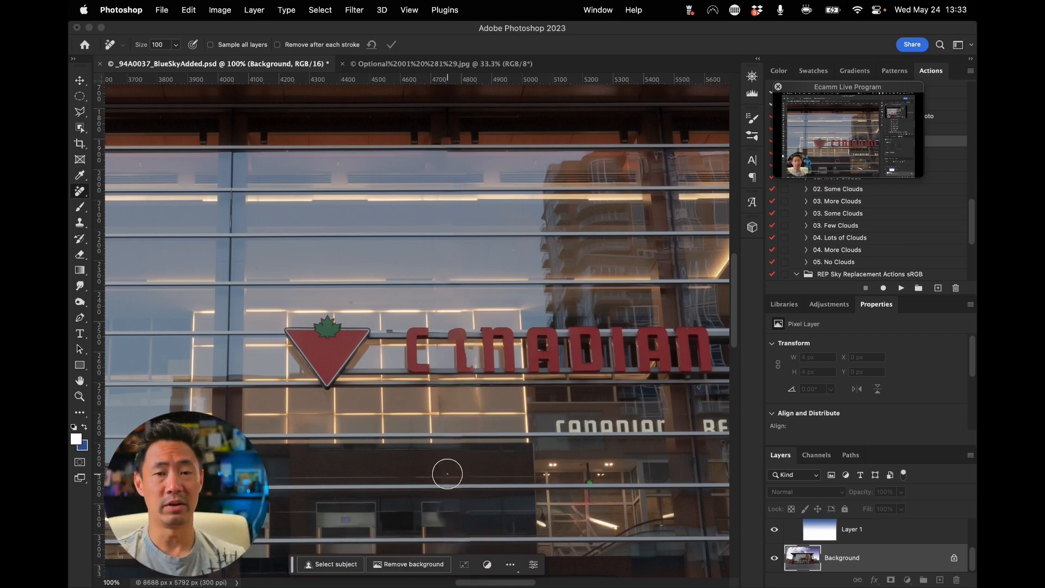
Repair the horizontal bar and the broken vertical light strip below the CANADIAN lettering, applying each Remove stroke separately
scroll(448, 474, down, 5)
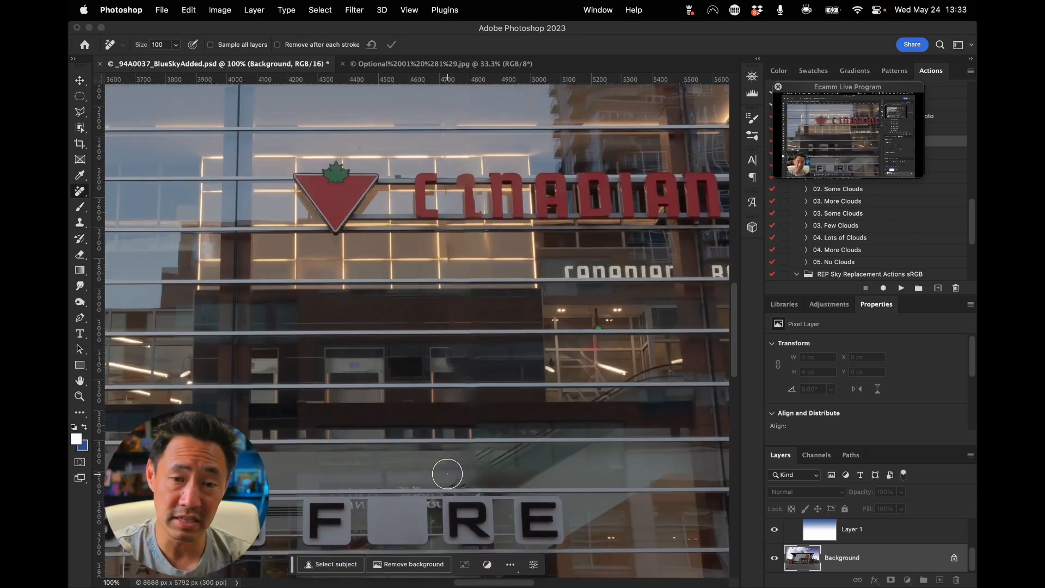
scroll(447, 474, up, 3)
scroll(664, 305, up, 3)
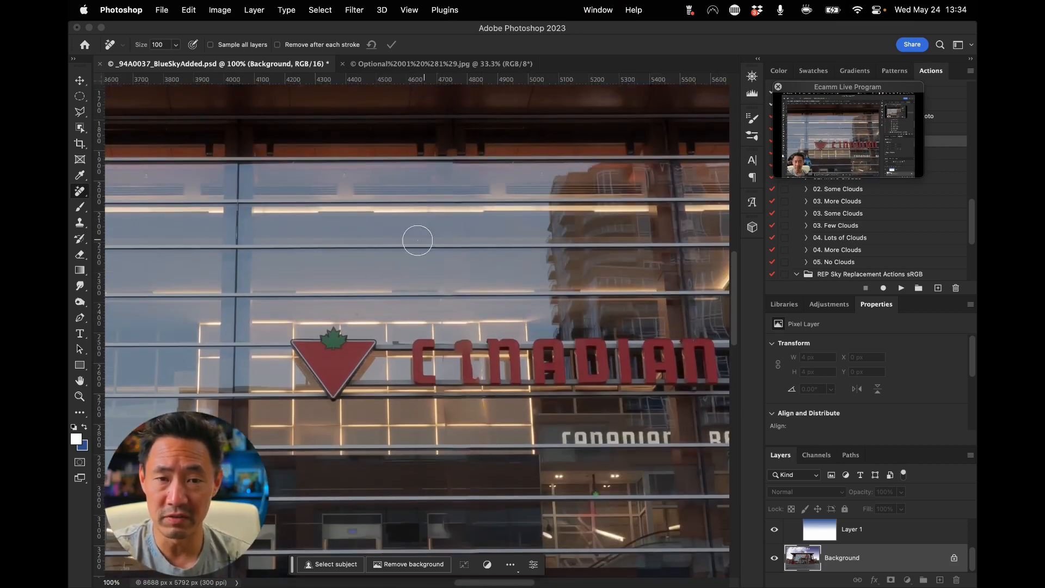
scroll(470, 525, down, 2)
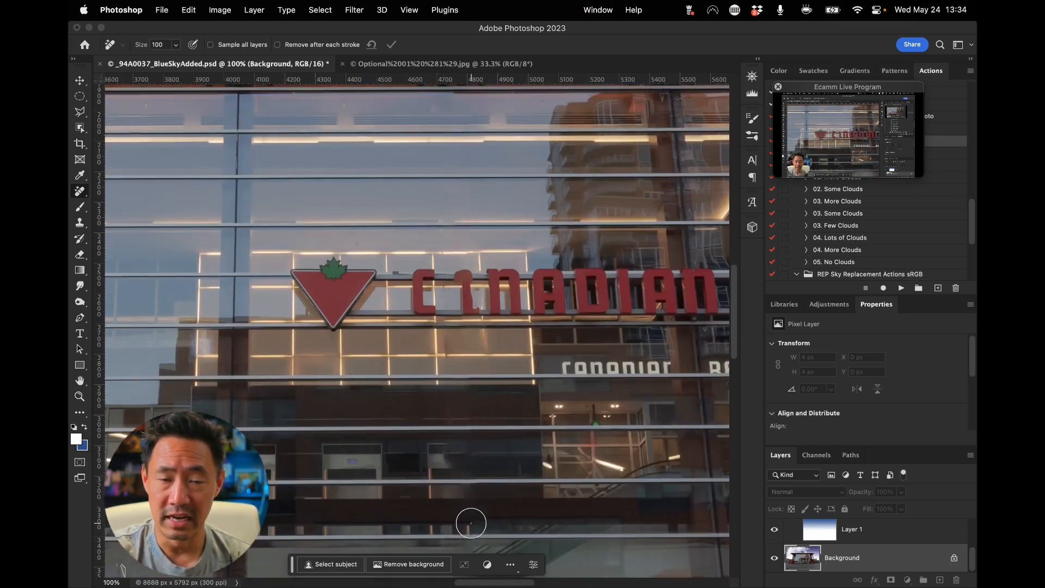
scroll(477, 422, up, 3)
scroll(478, 422, up, 4)
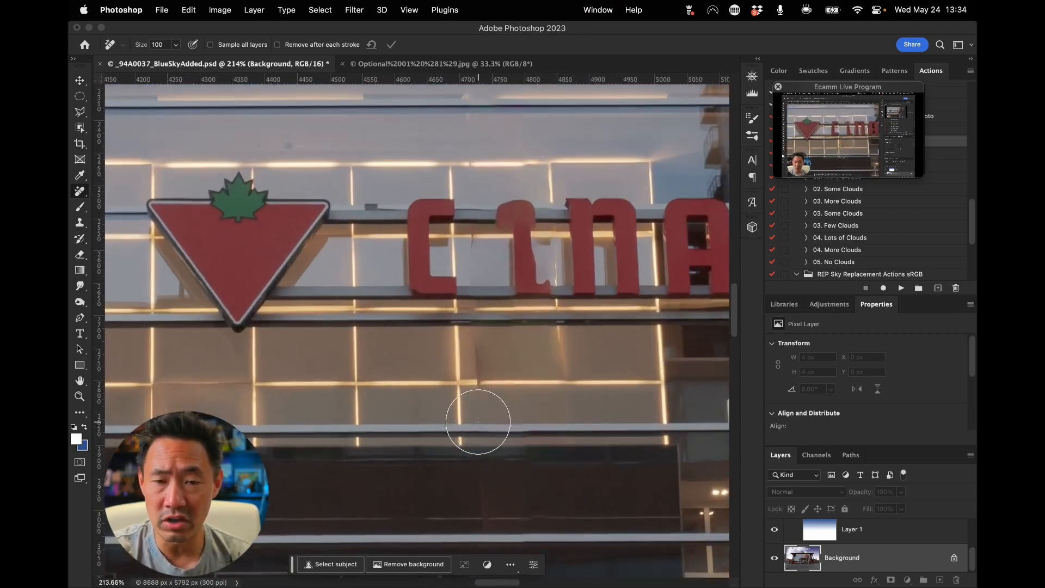
scroll(478, 422, down, 3)
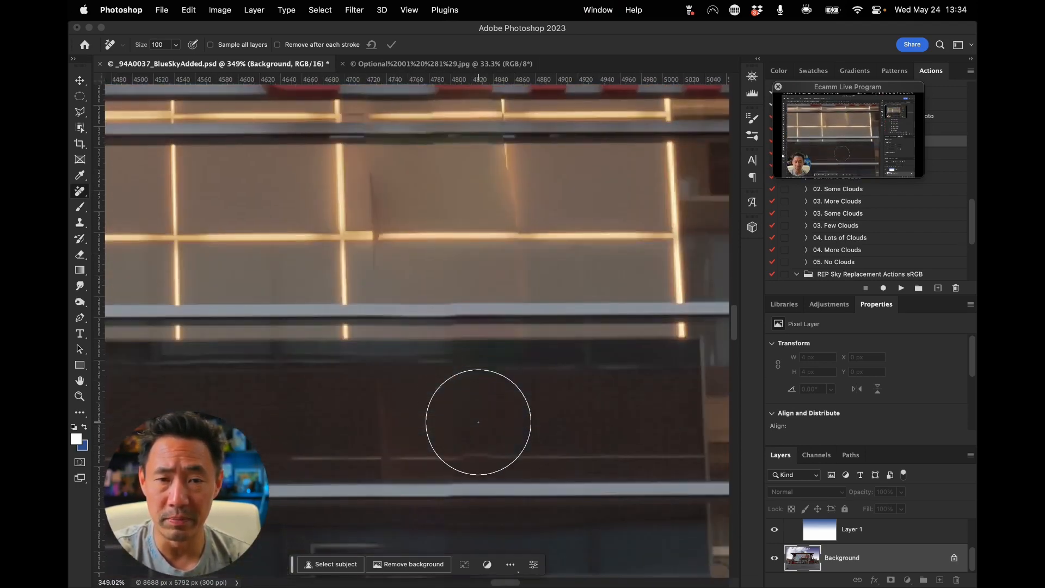
click(399, 309)
drag(399, 309, 479, 304)
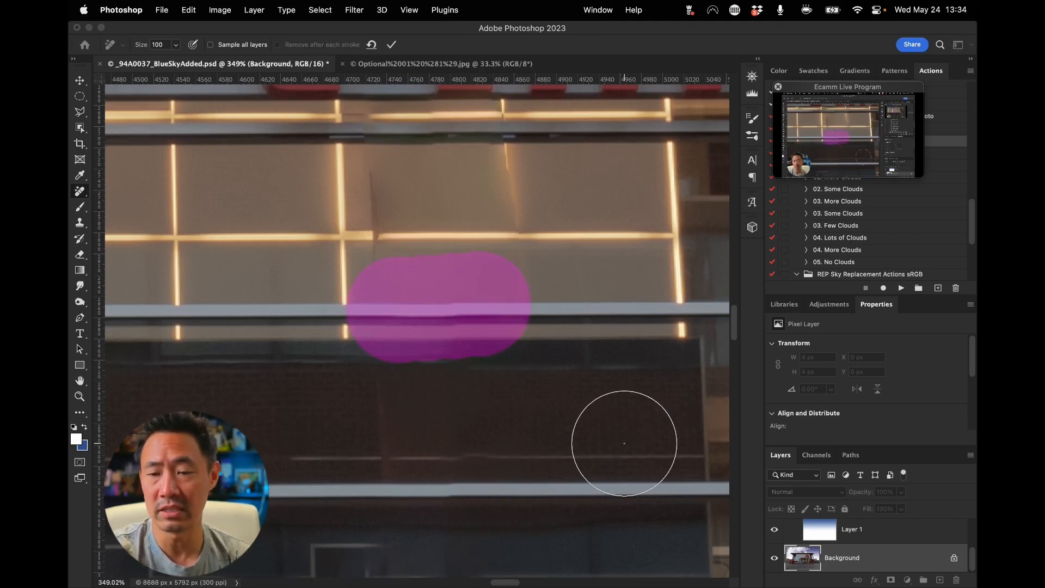
key(Return)
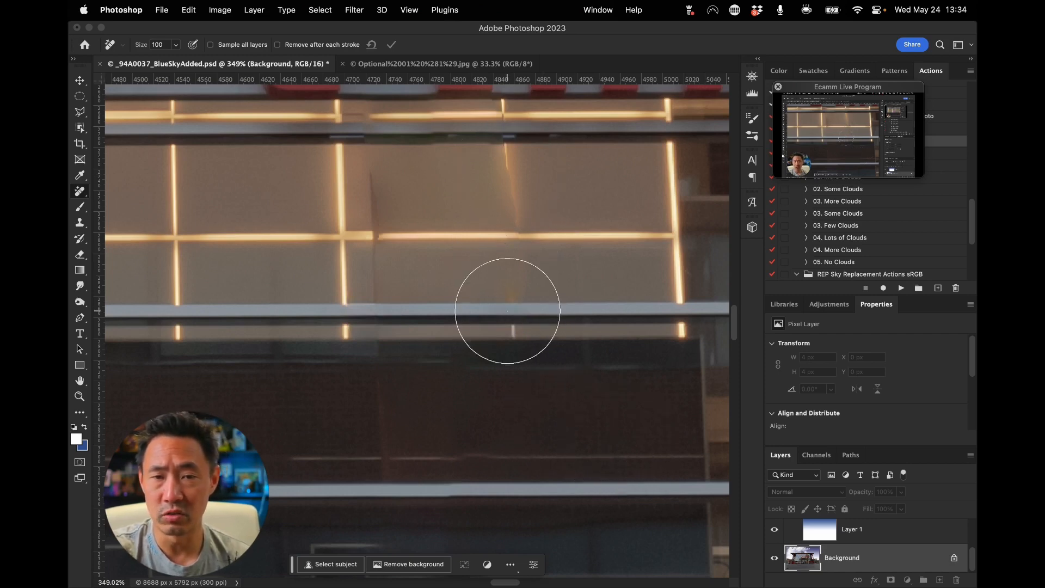
mouse_move(496, 188)
mouse_down()
mouse_move(499, 285)
mouse_move(498, 272)
mouse_up()
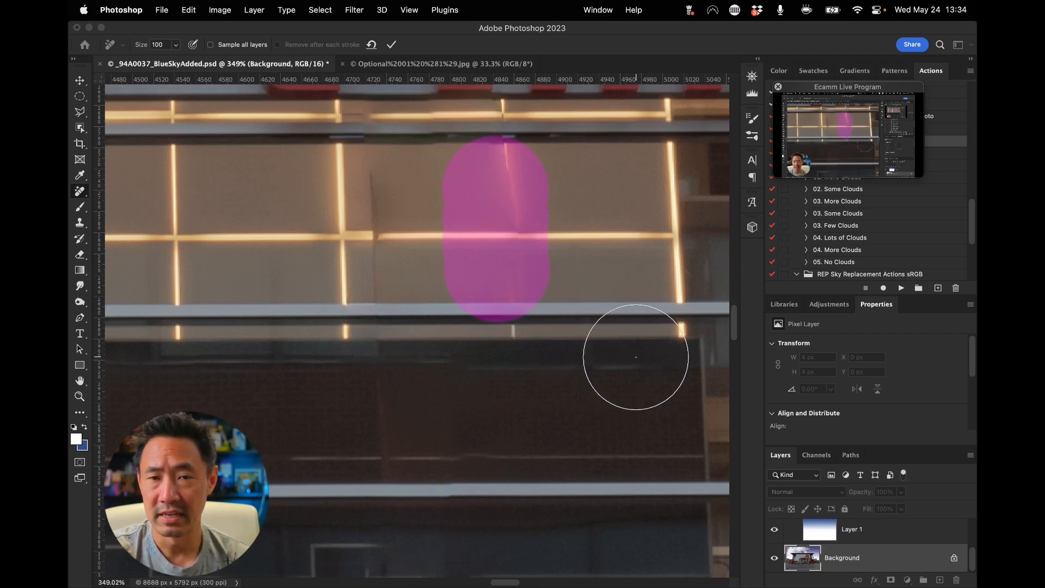
key(Return)
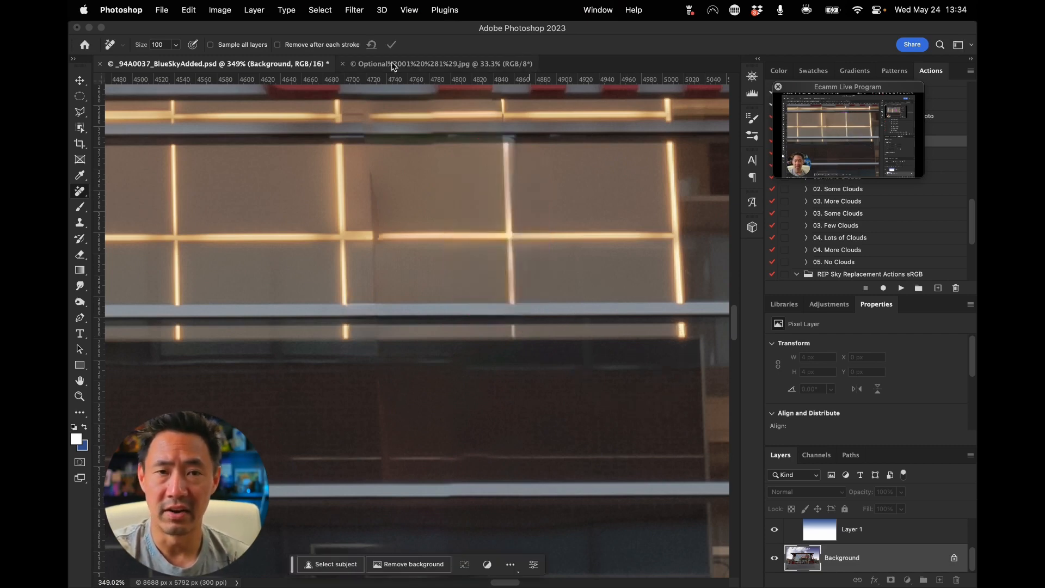
Turn on Remove after each stroke and clean the leftover marks beside the light strip and on the bar above with brush size 45
click(280, 45)
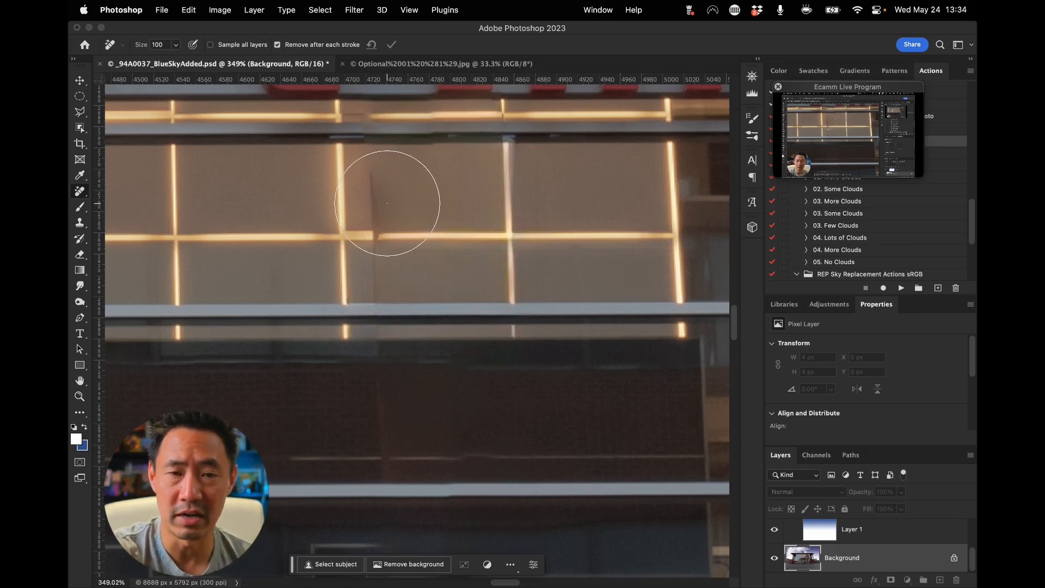
key(bracketleft)
key(bracketleft)
key(bracketleft)
key(bracketleft)
key(bracketleft)
key(bracketleft)
mouse_move(376, 170)
mouse_down()
mouse_move(380, 283)
mouse_move(334, 264)
mouse_move(455, 266)
mouse_up()
scroll(505, 265, up, 5)
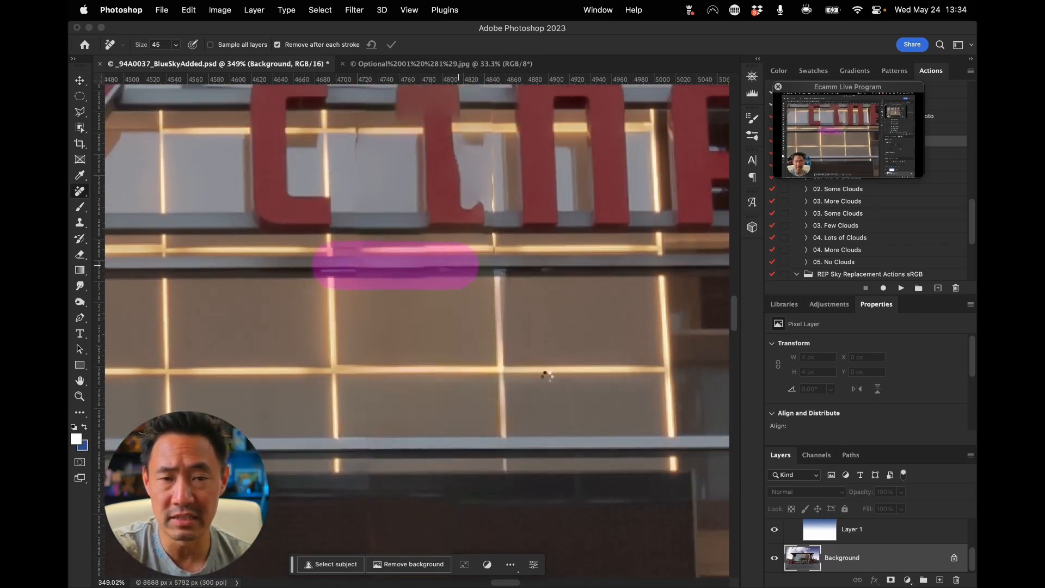
Repair the broken horizontal light strip just above the CANADIAN lettering with the Remove brush
scroll(544, 374, up, 4)
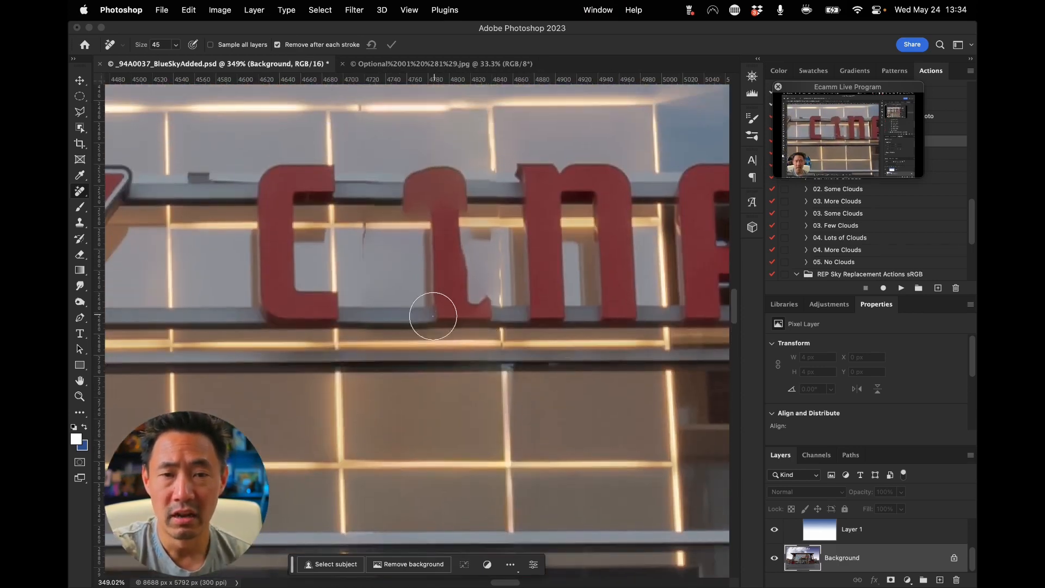
scroll(476, 319, down, 2)
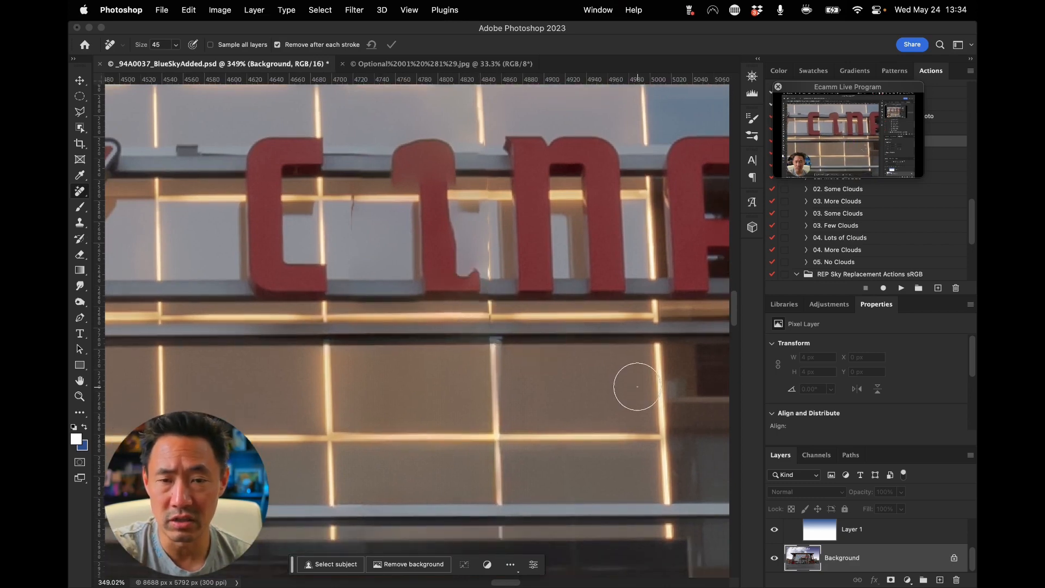
scroll(637, 387, down, 5)
scroll(637, 386, up, 10)
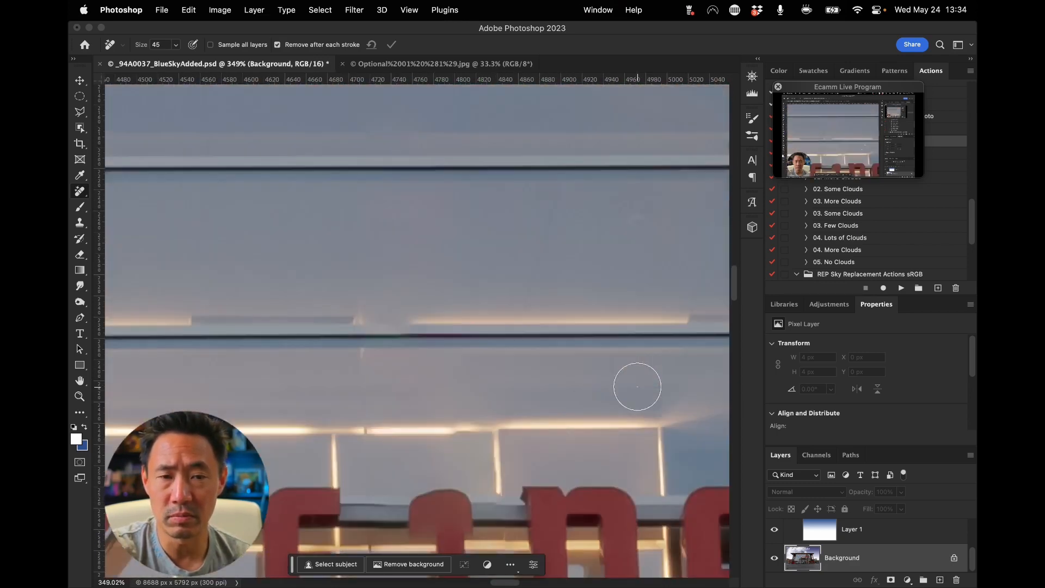
scroll(637, 387, down, 4)
scroll(637, 386, up, 4)
mouse_move(381, 402)
mouse_down()
mouse_move(535, 390)
mouse_move(462, 391)
mouse_up()
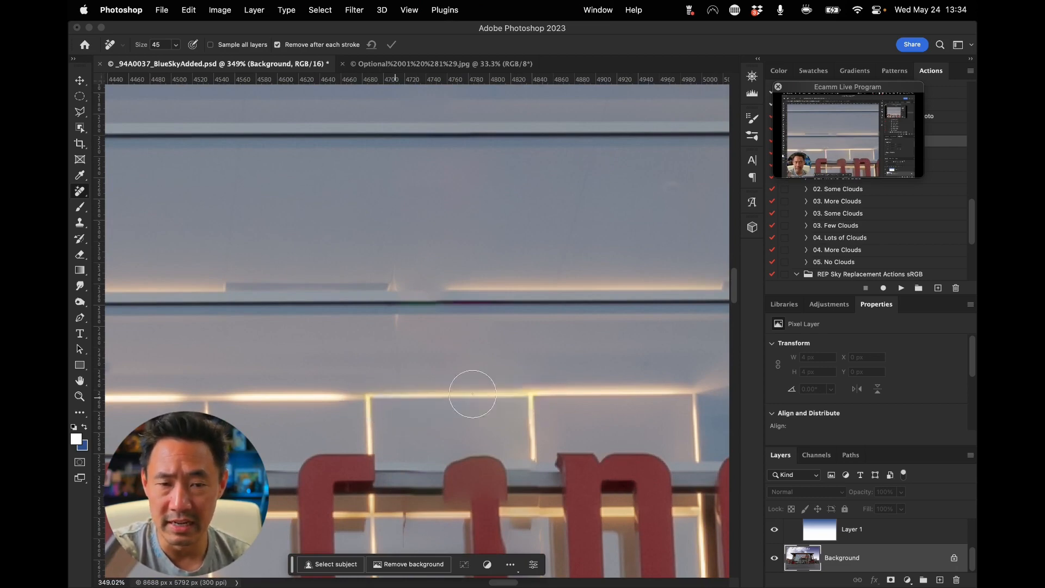
Remove the discoloured smudge on the next horizontal window bar above the light strip
scroll(432, 386, up, 1)
scroll(433, 385, up, 2)
drag(370, 368, 467, 369)
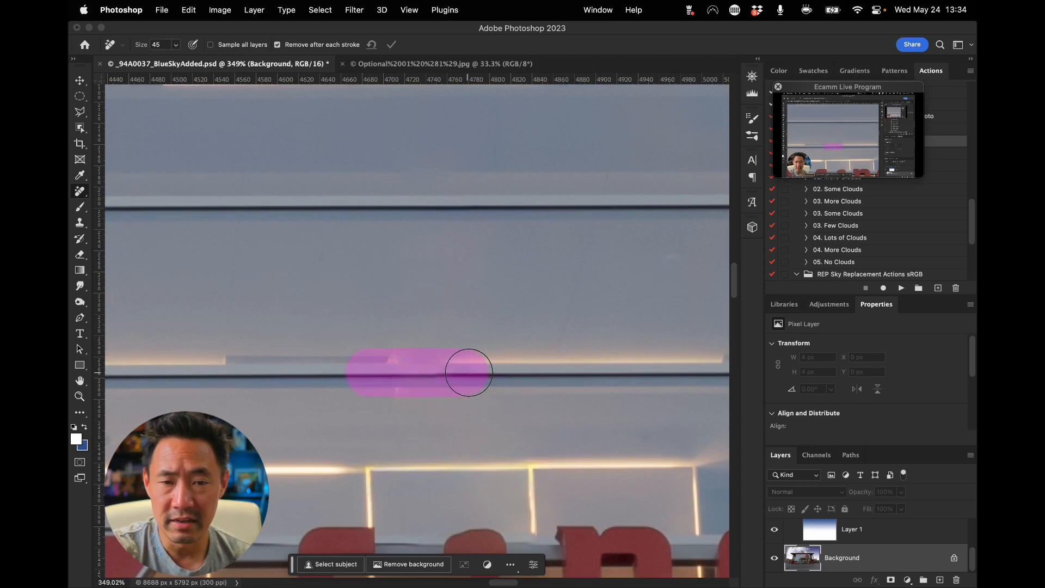
click(387, 373)
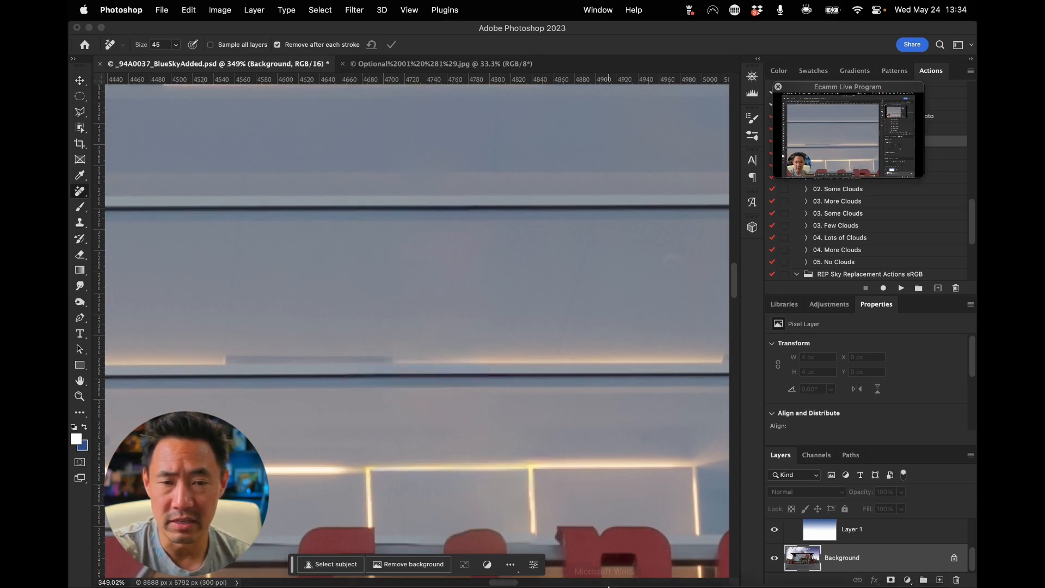
scroll(385, 455, down, 10)
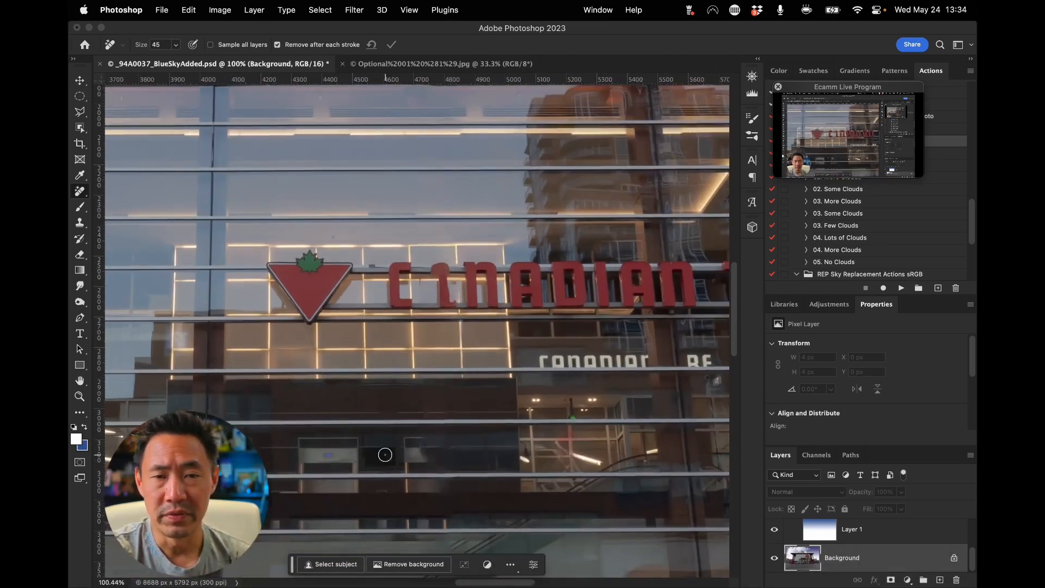
scroll(385, 455, down, 3)
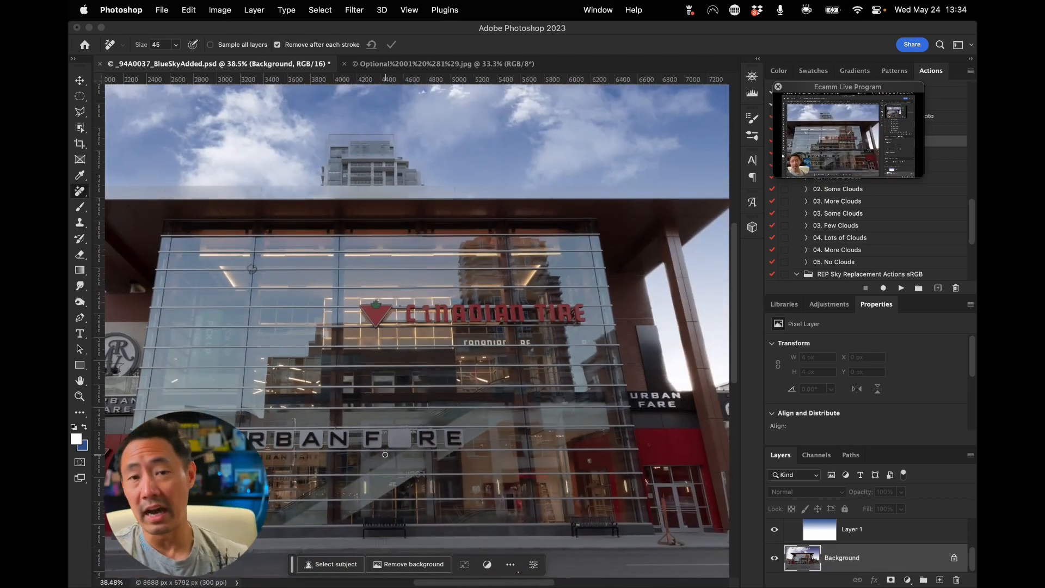
scroll(385, 455, up, 3)
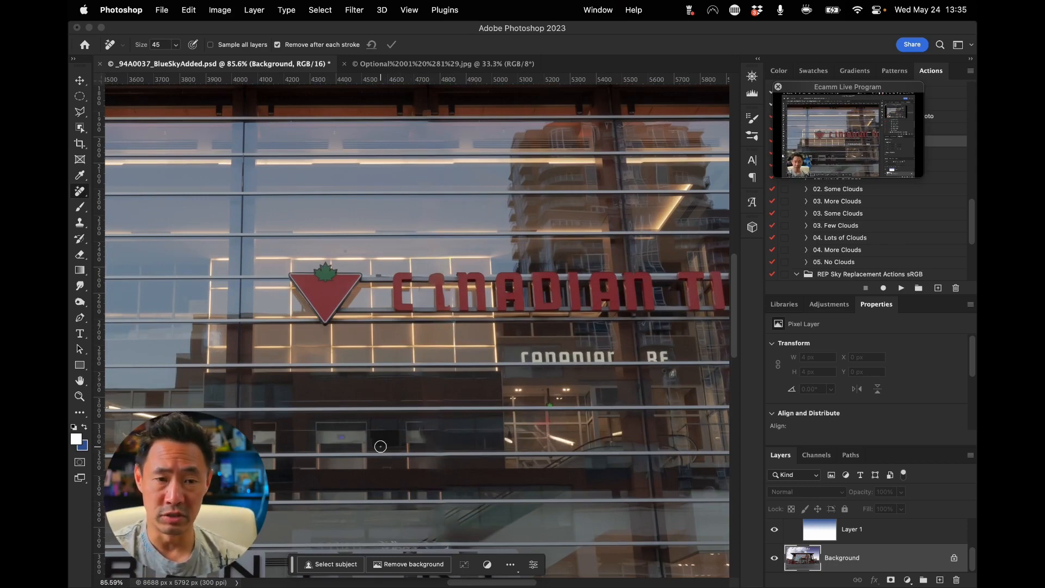
Switch to the Optional%2001%20%281%29.jpg room photo and examine the boom lift behind the glass doors and balcony railing
scroll(380, 446, left, 10)
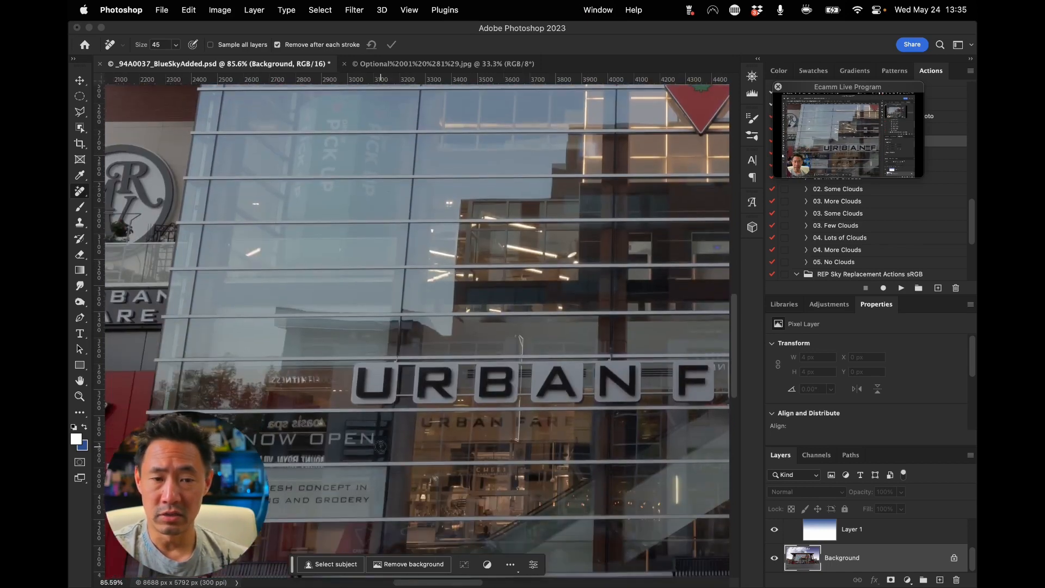
click(435, 64)
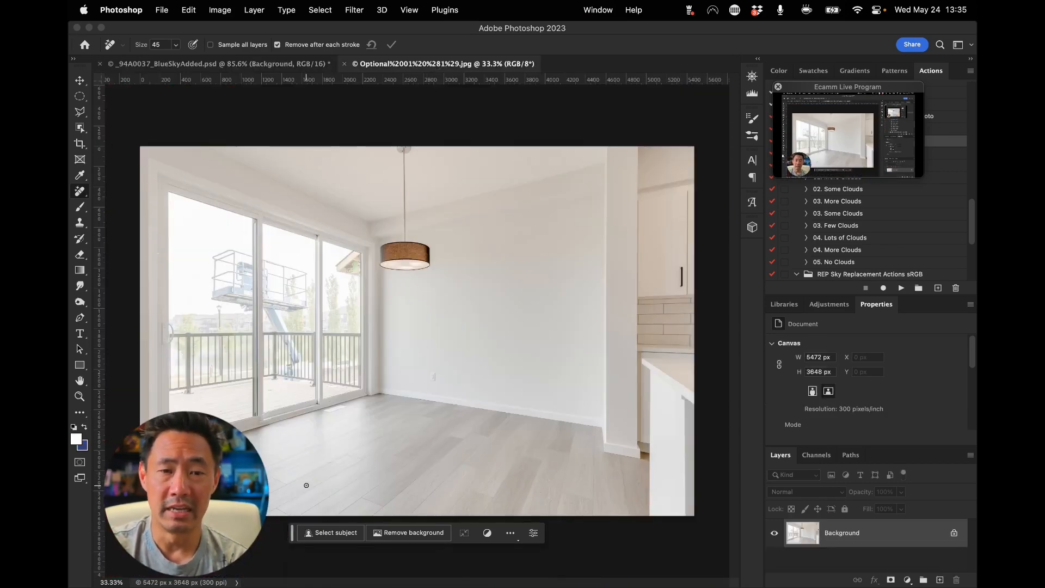
scroll(352, 403, up, 6)
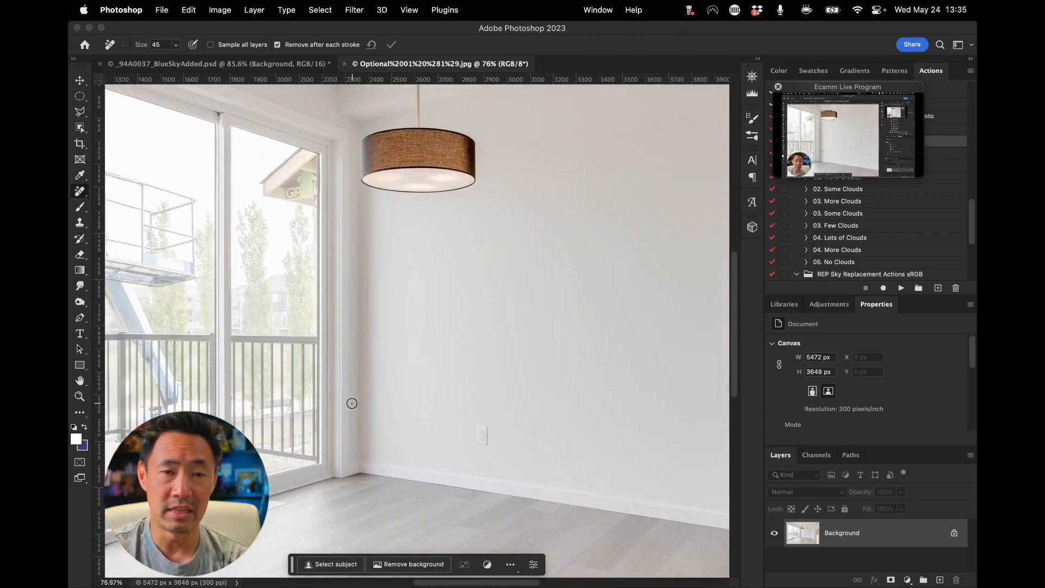
scroll(352, 403, up, 4)
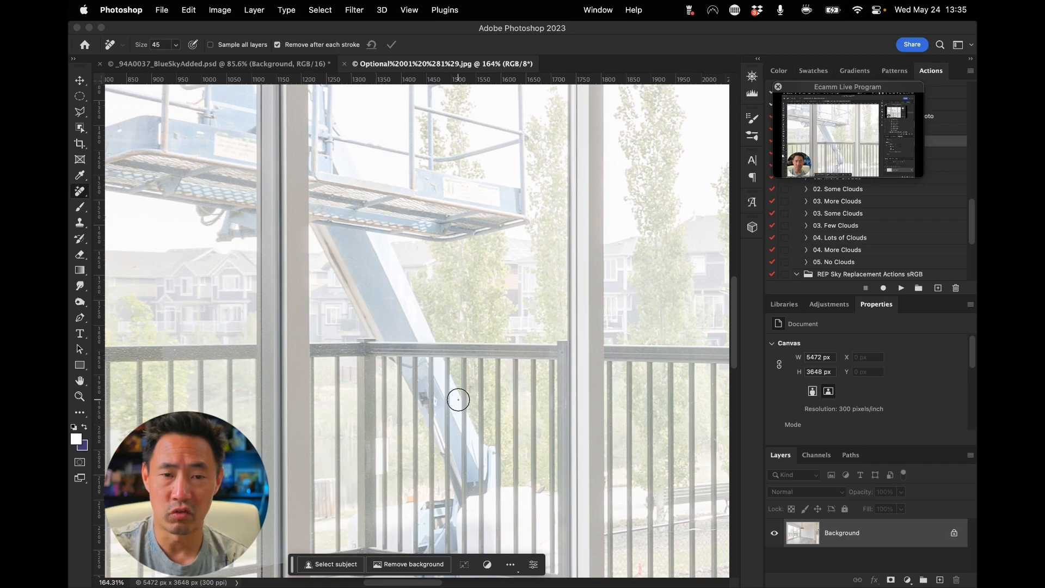
scroll(482, 466, up, 3)
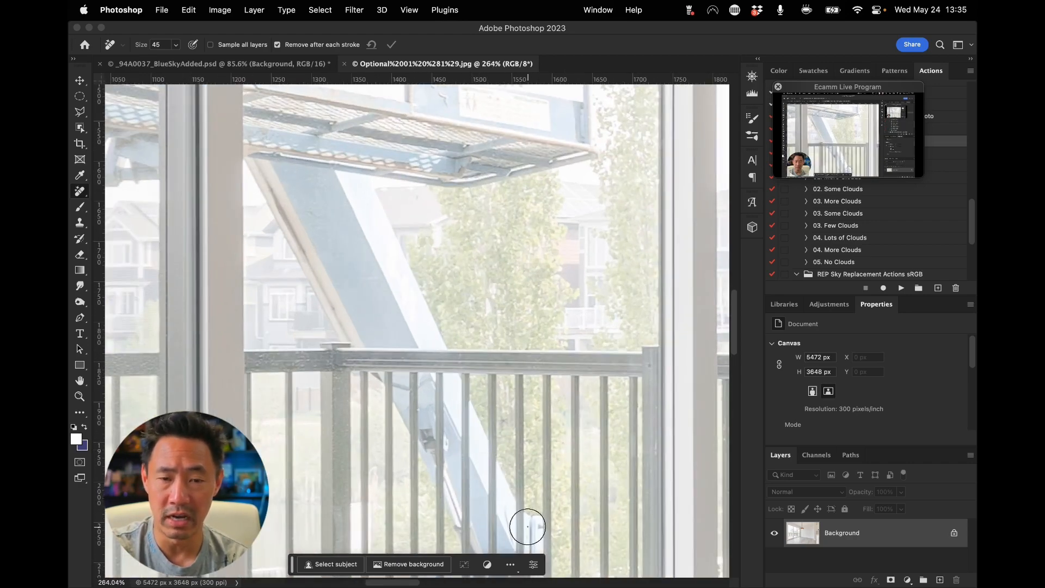
scroll(482, 488, down, 1)
scroll(482, 487, down, 9)
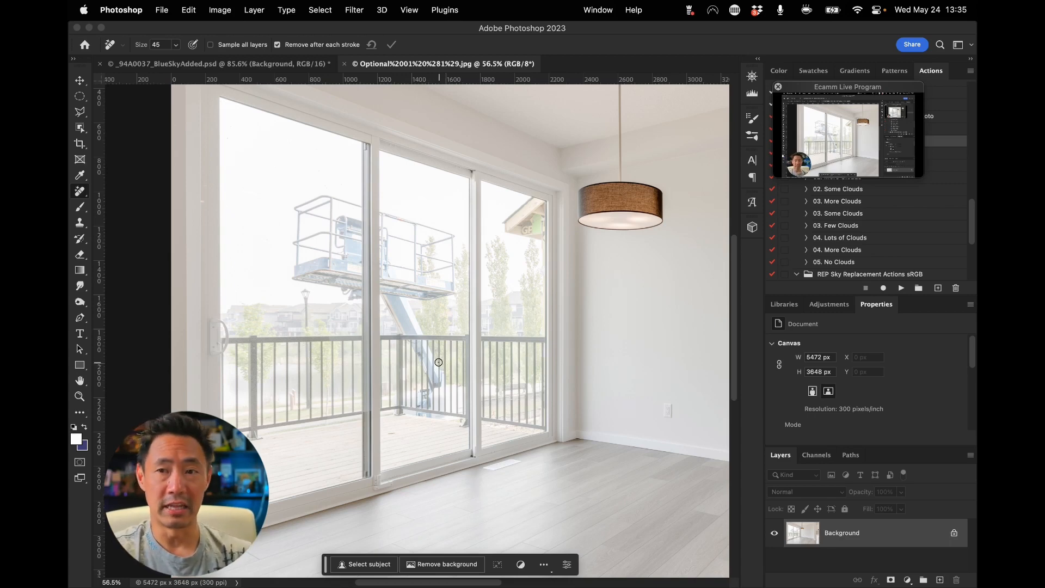
scroll(431, 371, up, 4)
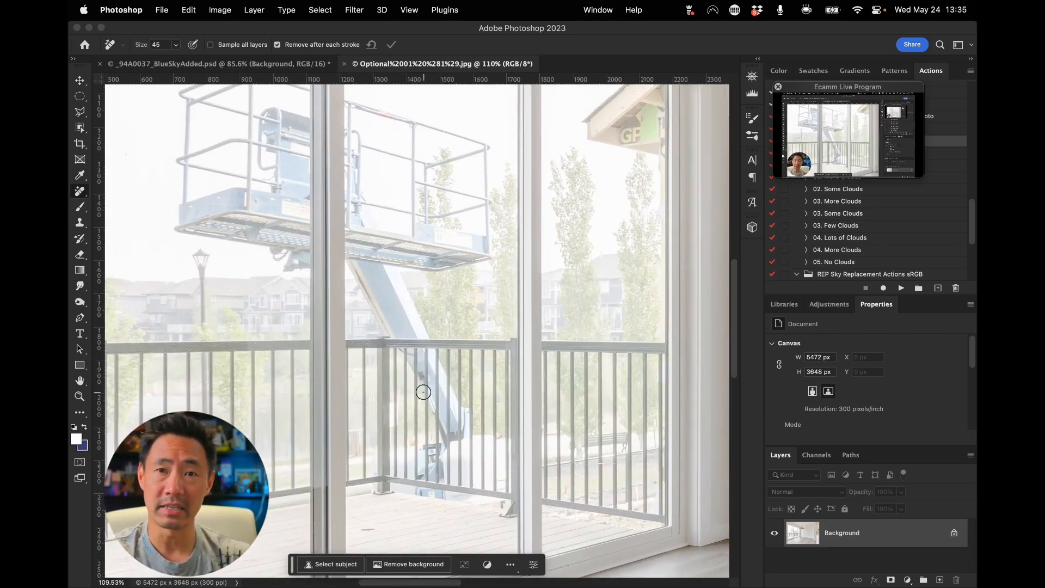
scroll(276, 458, down, 4)
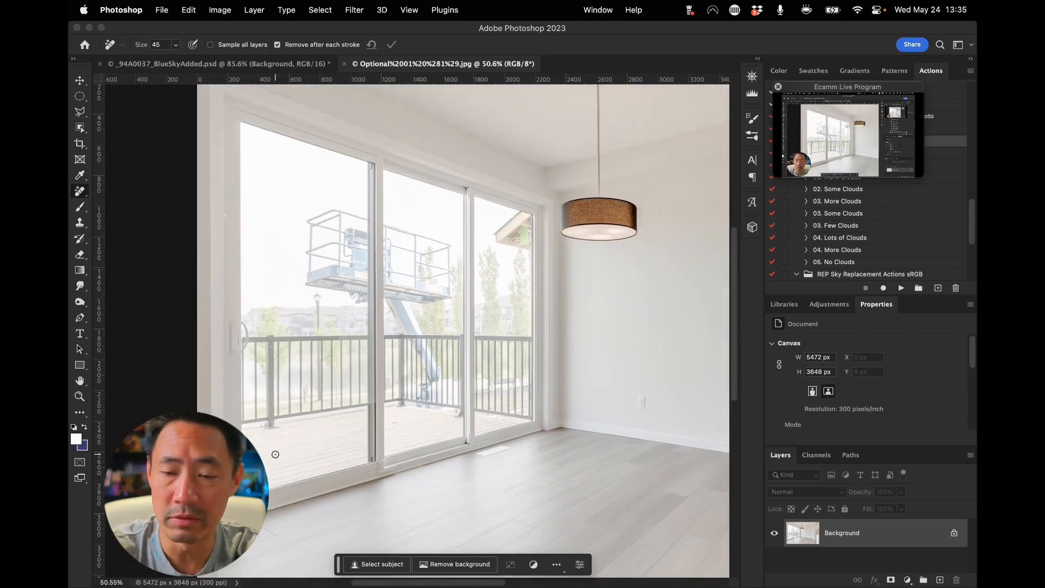
Draw a closed Pen path around the four corners of the leftmost glass pane of the sliding door
key(p)
scroll(250, 351, up, 4)
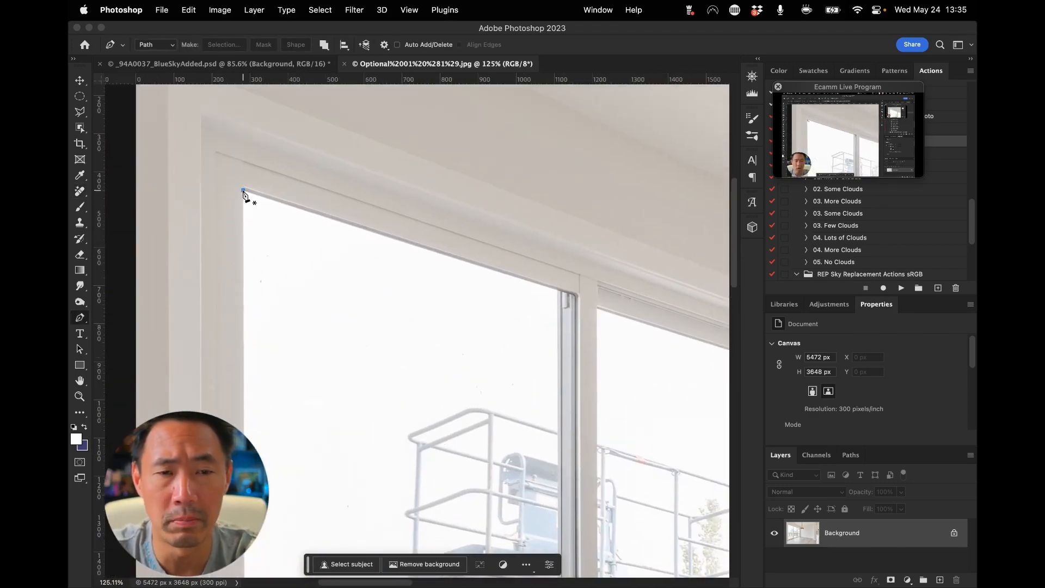
click(243, 190)
click(558, 294)
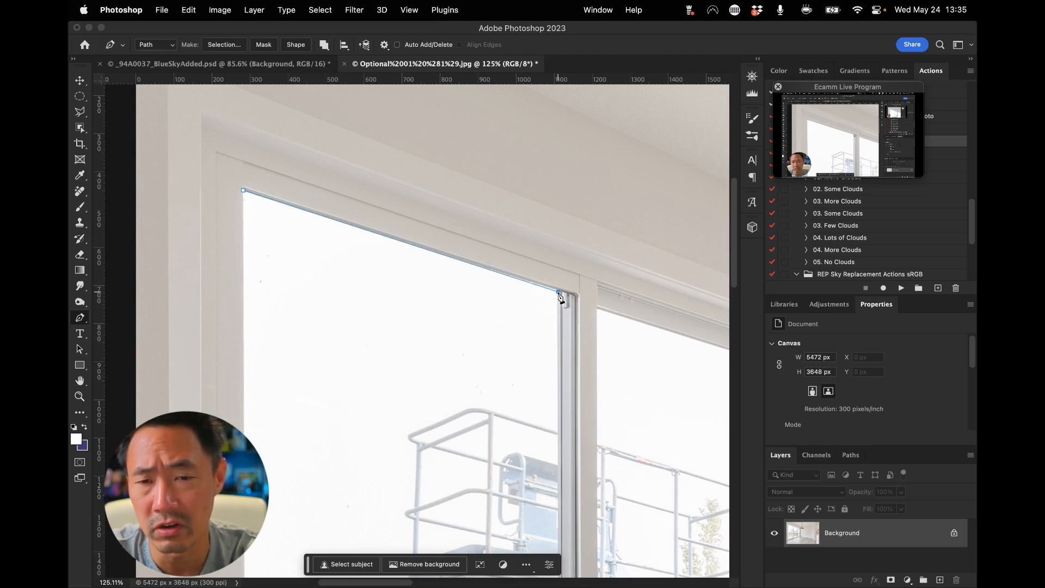
scroll(560, 327, down, 15)
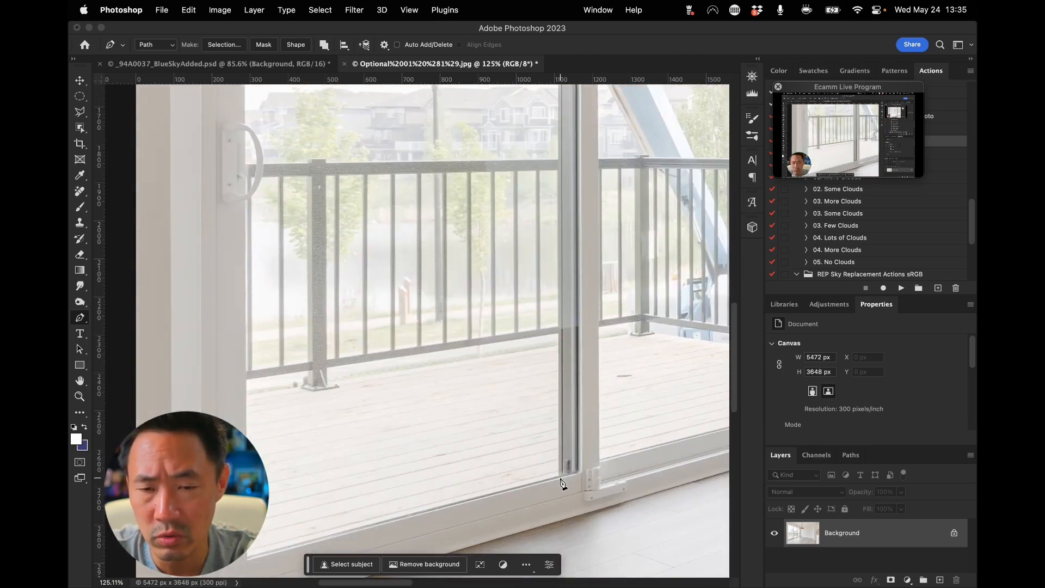
click(560, 476)
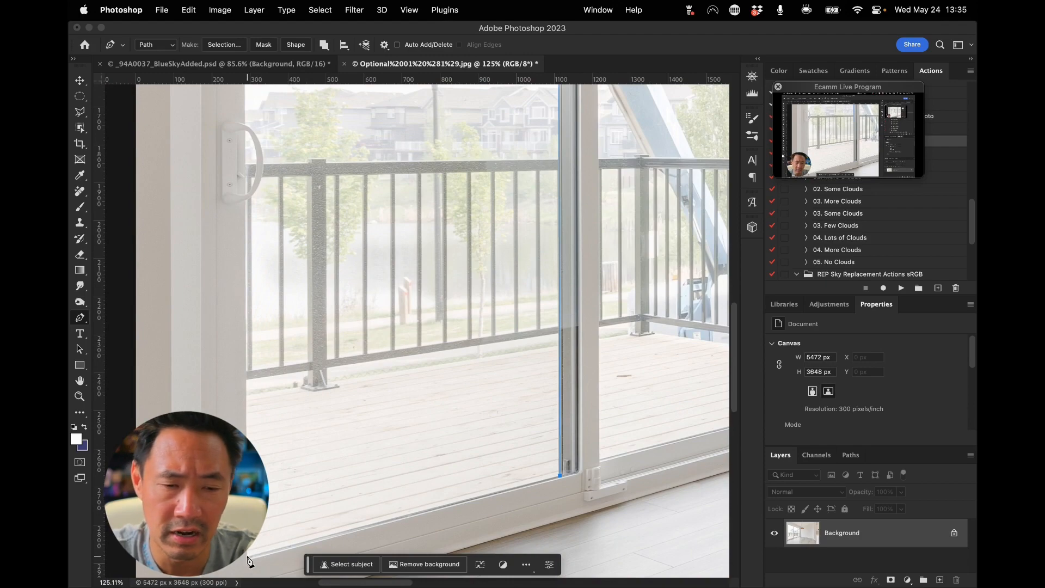
scroll(252, 329, up, 15)
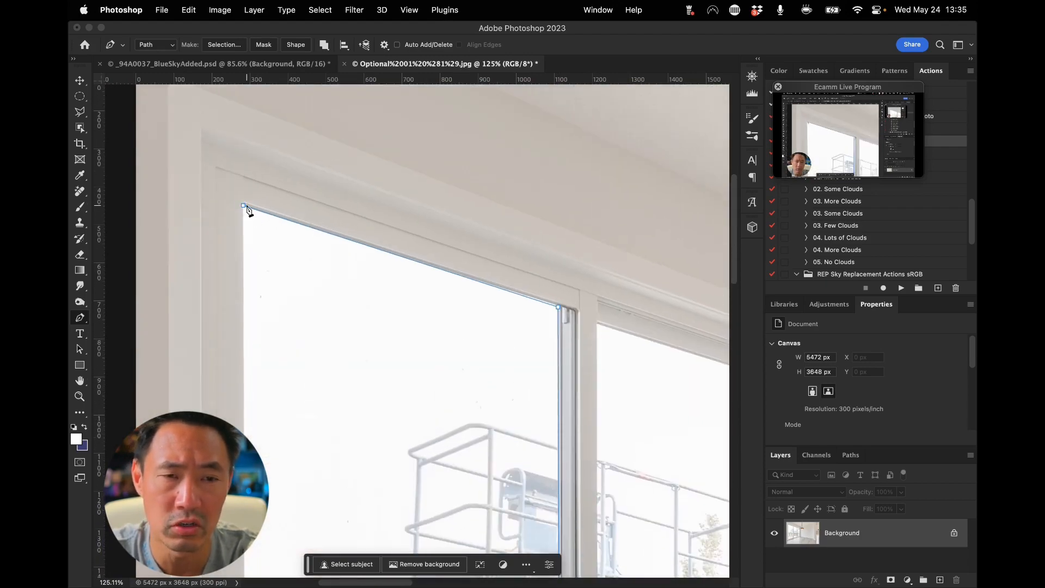
click(243, 206)
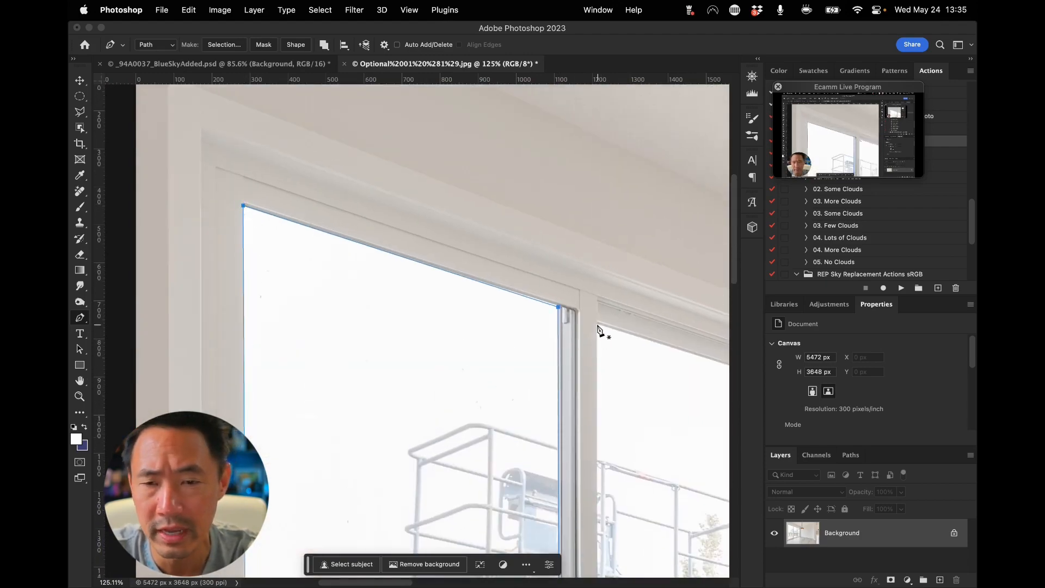
Trace the middle glass pane of the sliding door with a closed Pen path
scroll(602, 455, down, 15)
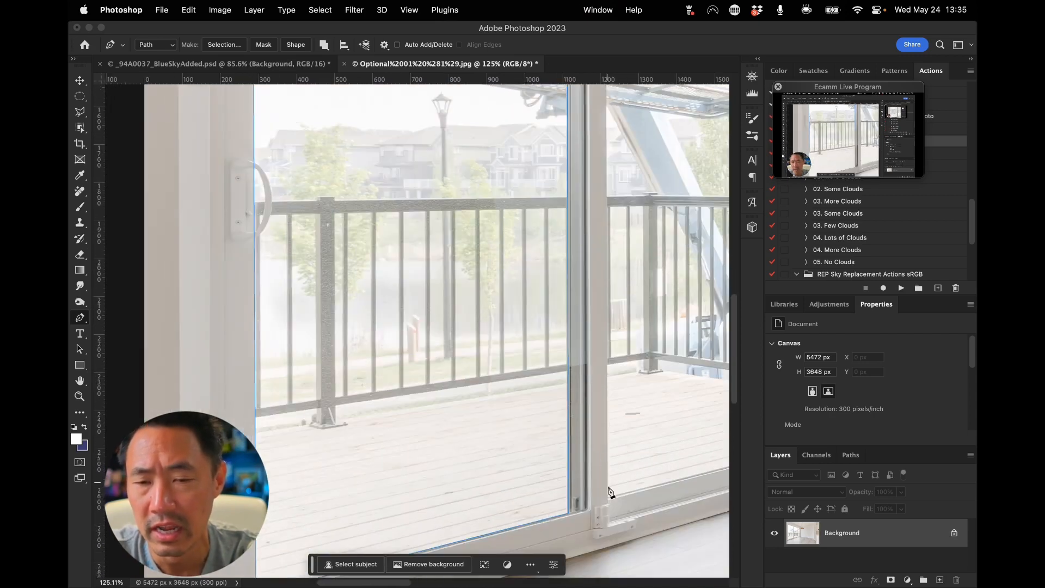
drag(610, 504, 518, 508)
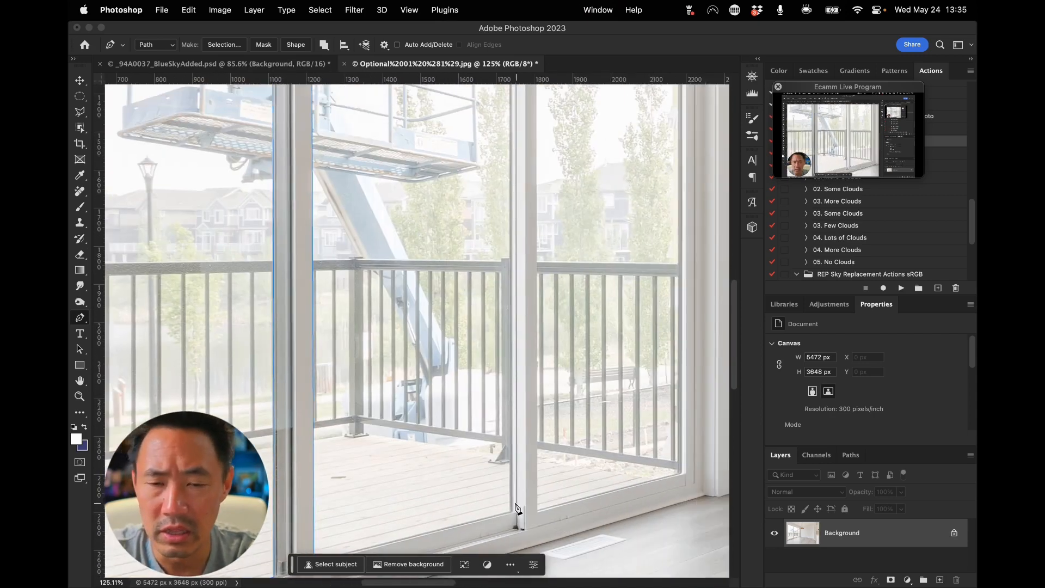
scroll(514, 463, up, 5)
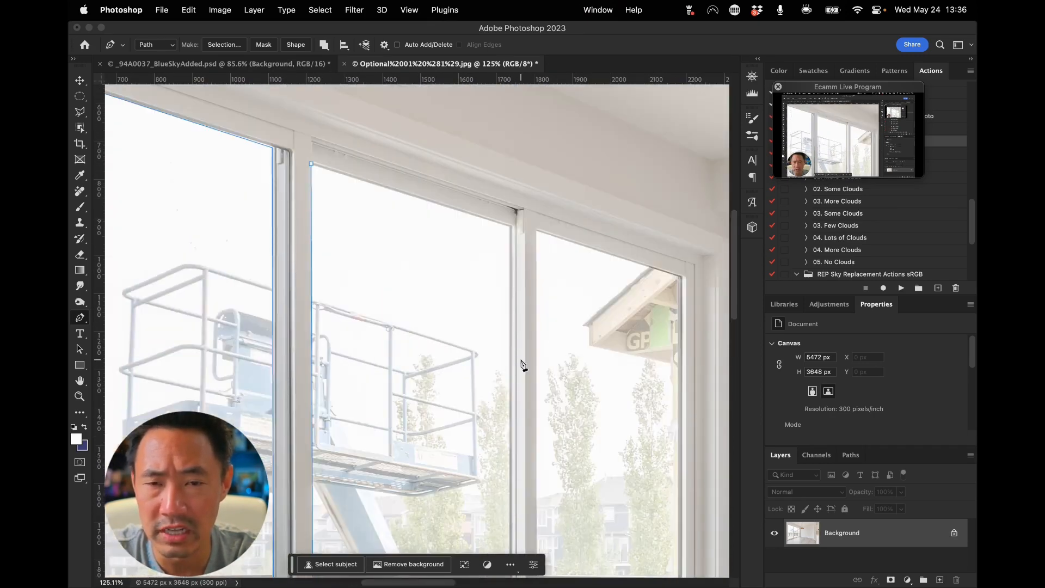
click(511, 226)
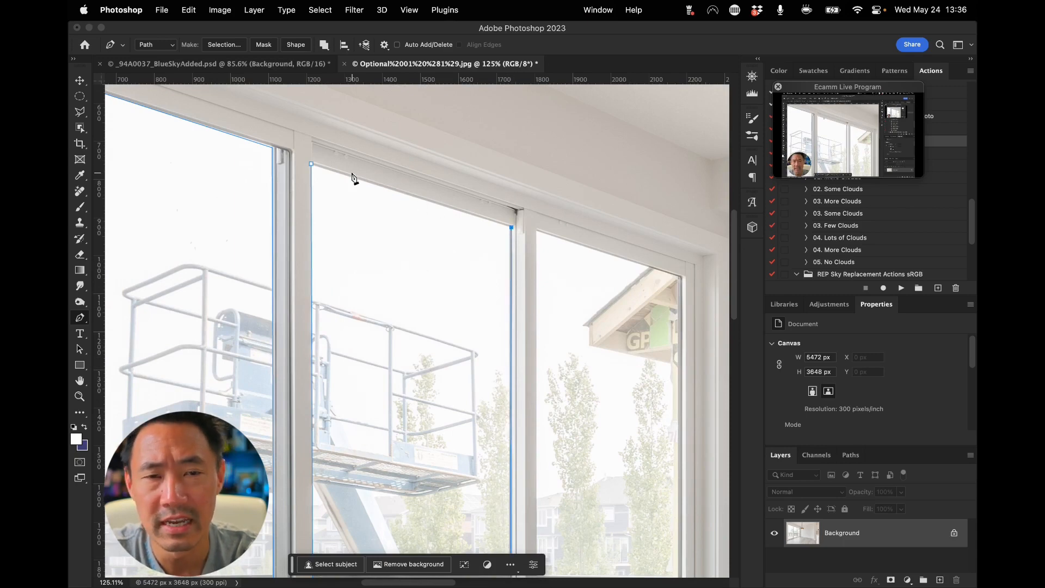
click(311, 164)
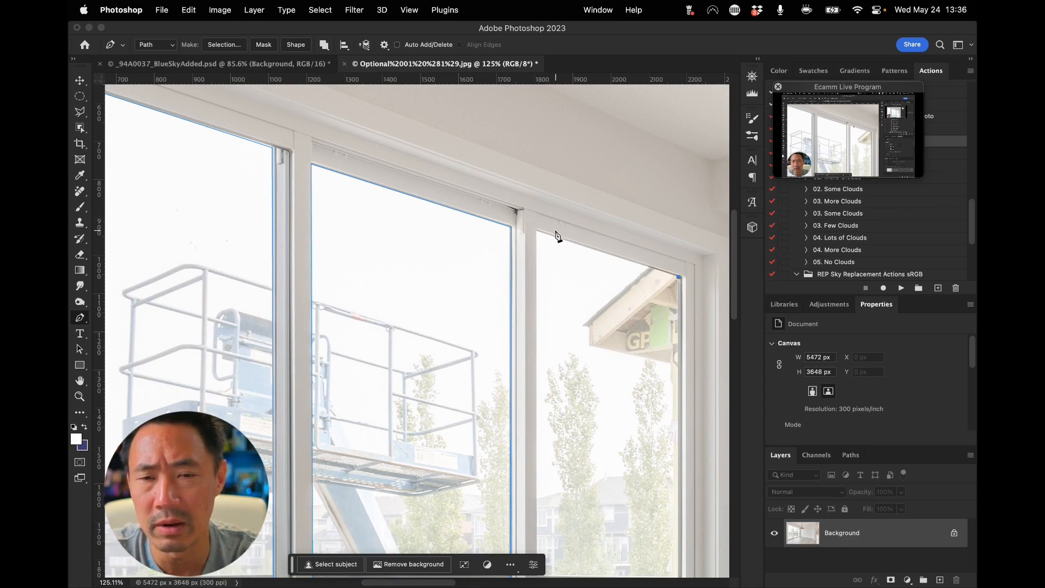
Complete a closed Pen path around the rightmost glass pane, following its inner frame edges
click(538, 233)
scroll(542, 333, down, 10)
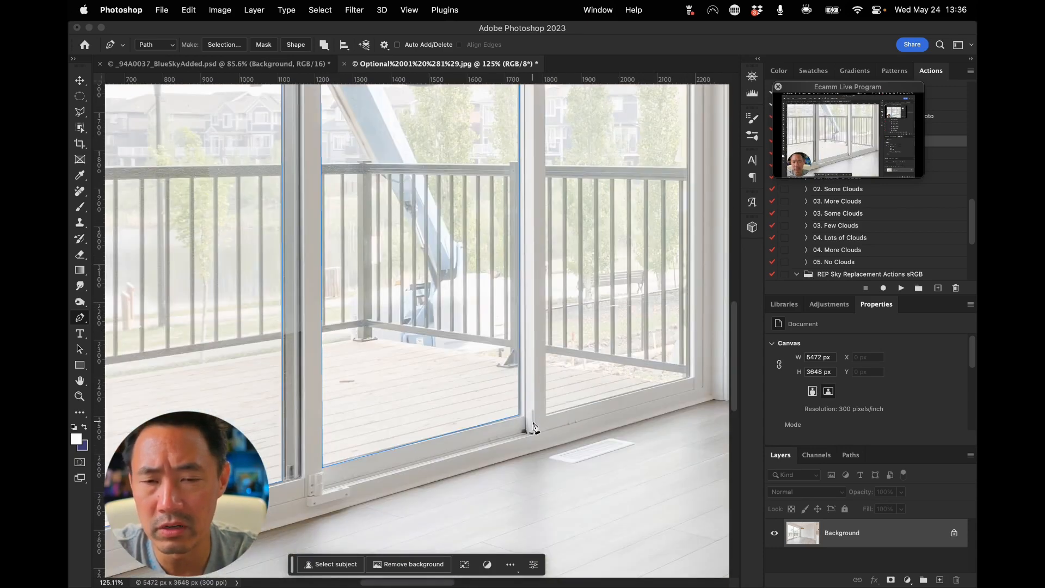
click(547, 416)
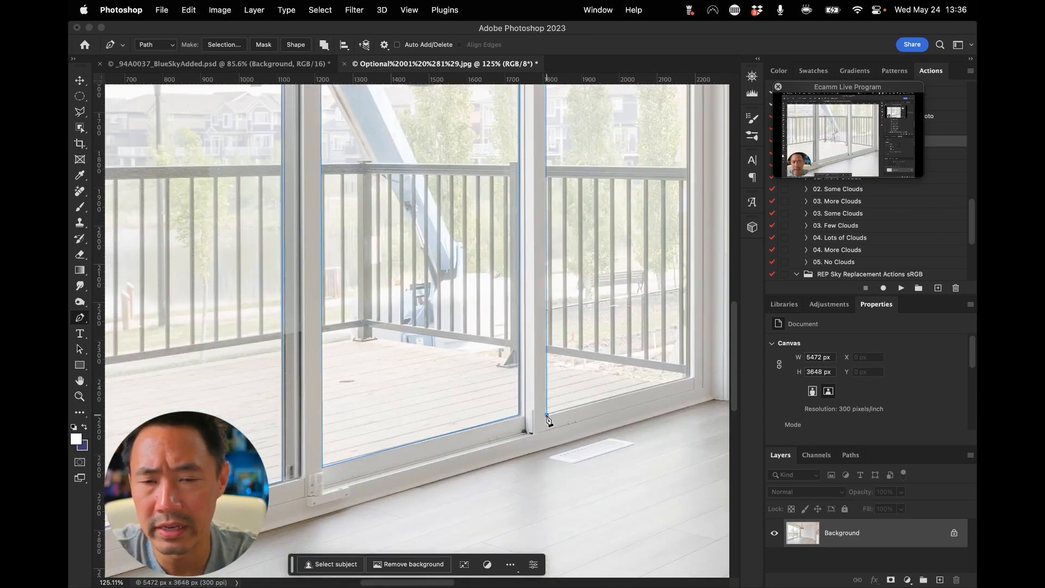
click(692, 378)
scroll(694, 383, up, 8)
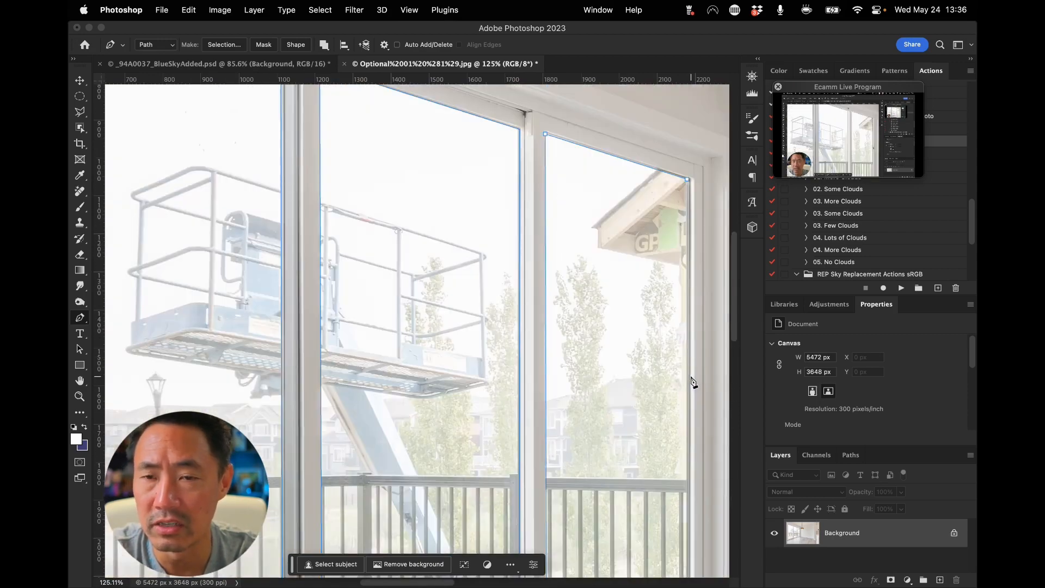
click(688, 181)
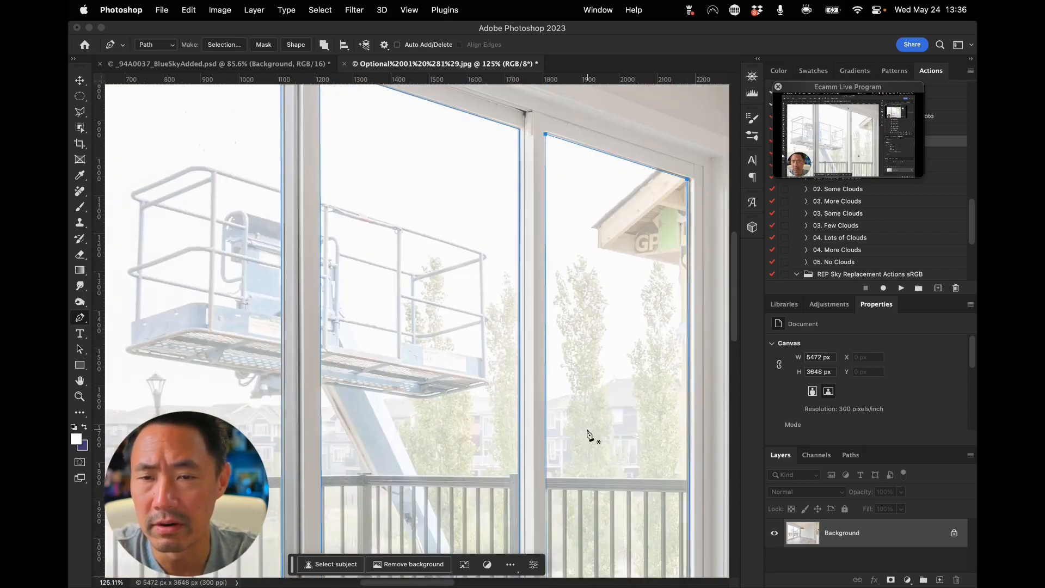
Set the path operation for the three pane outlines and convert them into a selection
key(super+minus)
key(super+minus)
key(super+minus)
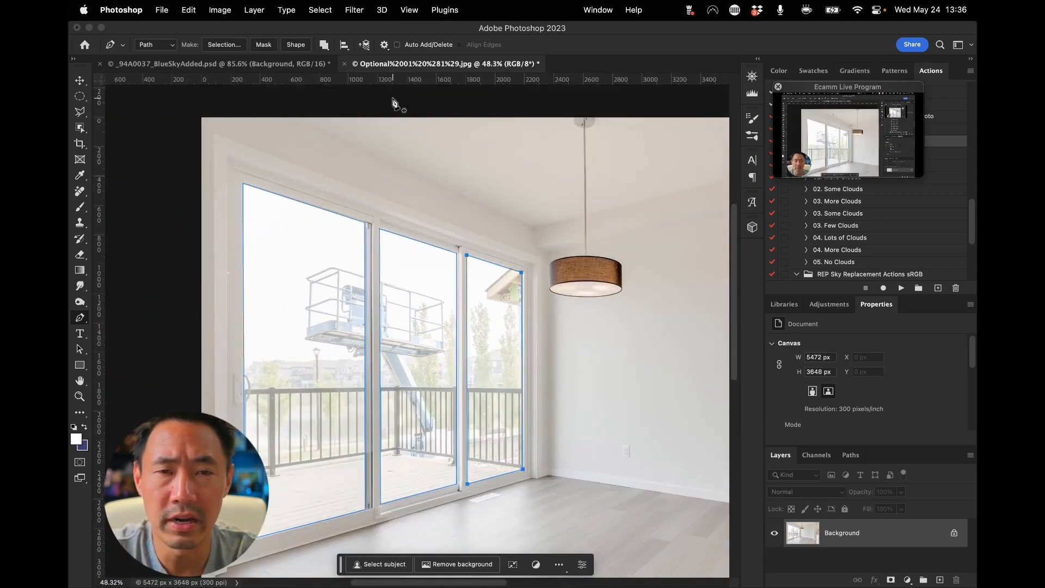
click(323, 43)
click(340, 109)
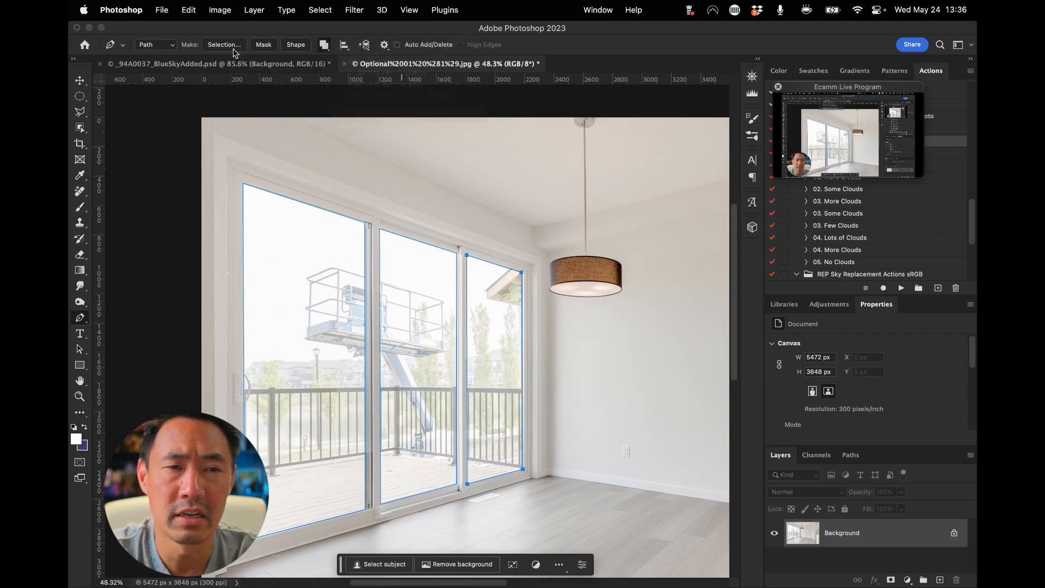
click(232, 45)
key(Return)
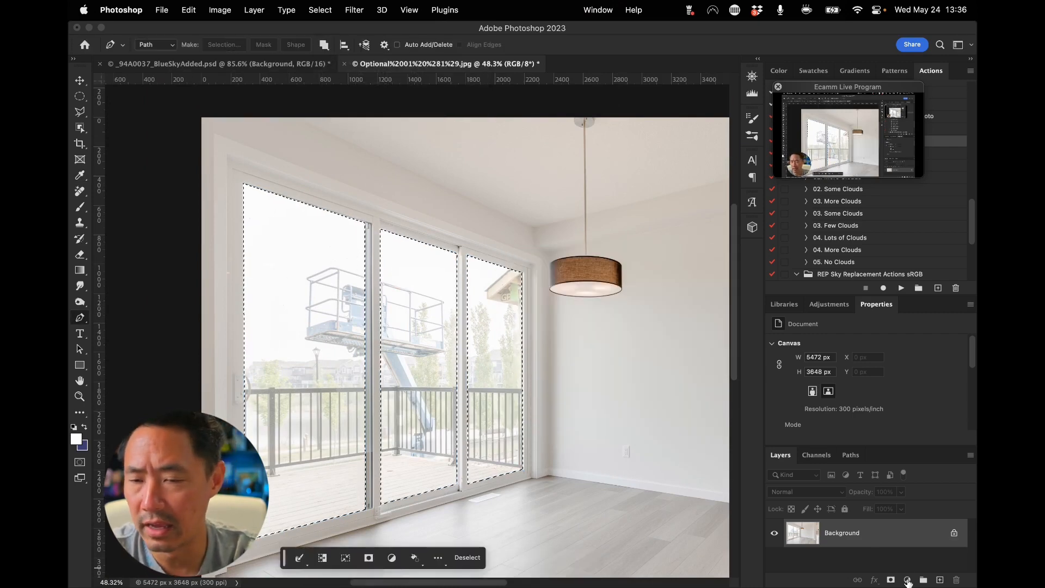
Add an Exposure adjustment layer masked to the panes with exposure -0.04, offset +0.0728 and gamma correction 0.18
click(907, 580)
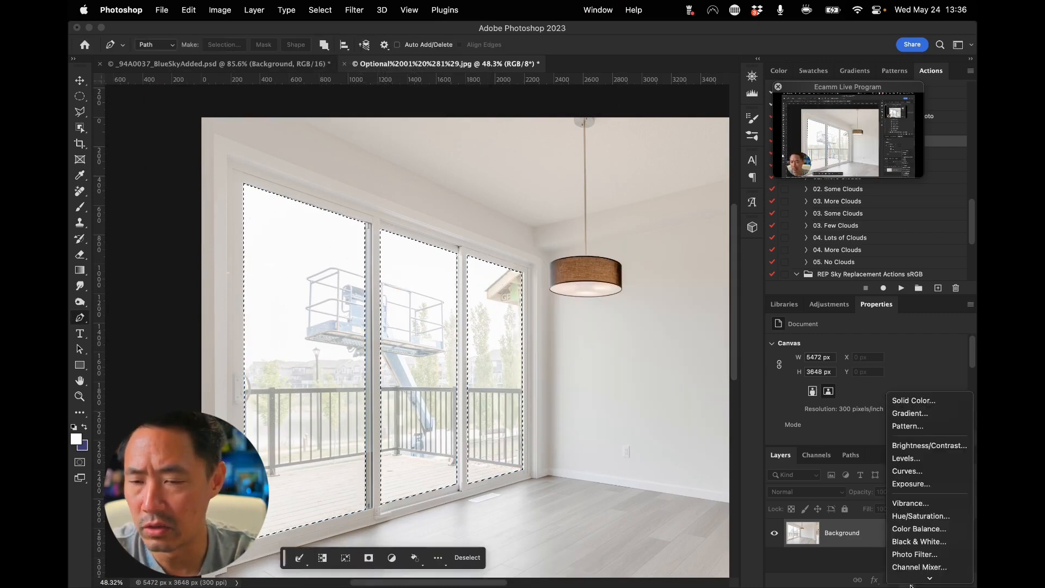
click(906, 488)
drag(867, 420, 908, 420)
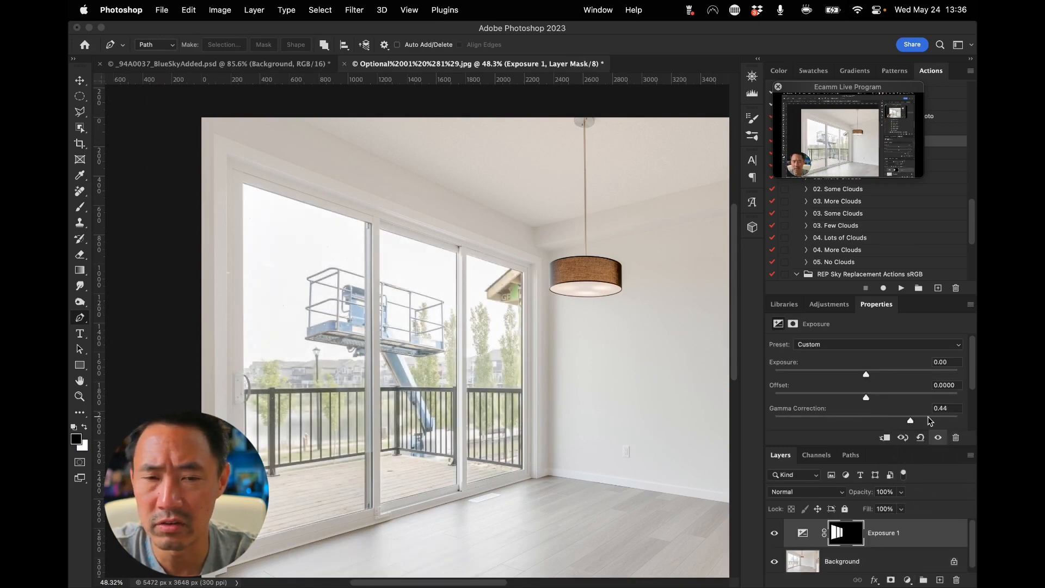
click(937, 420)
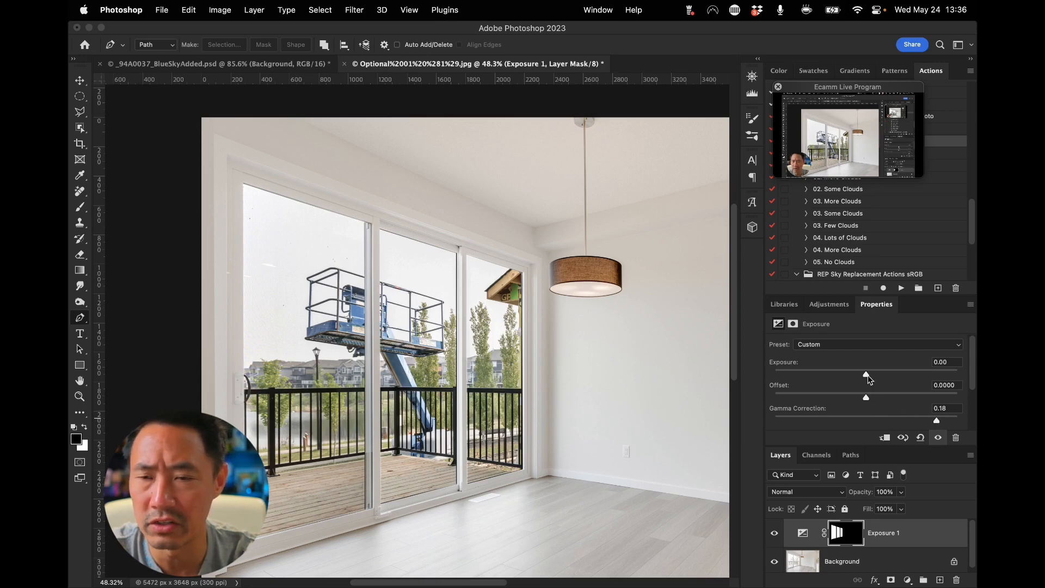
drag(868, 375, 880, 400)
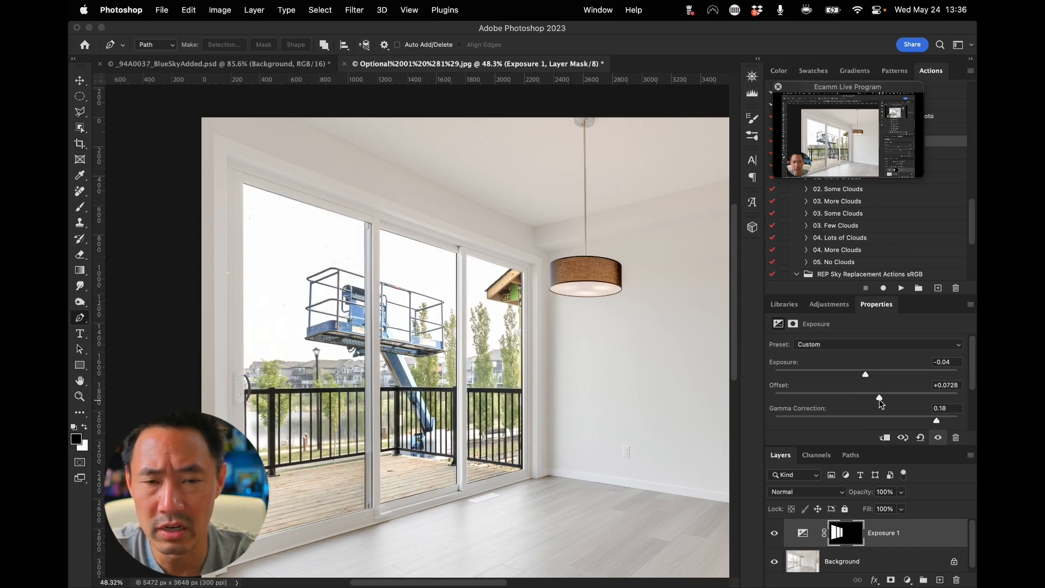
Stamp all visible layers into a new merged pixel layer above the Exposure adjustment
key(super+0)
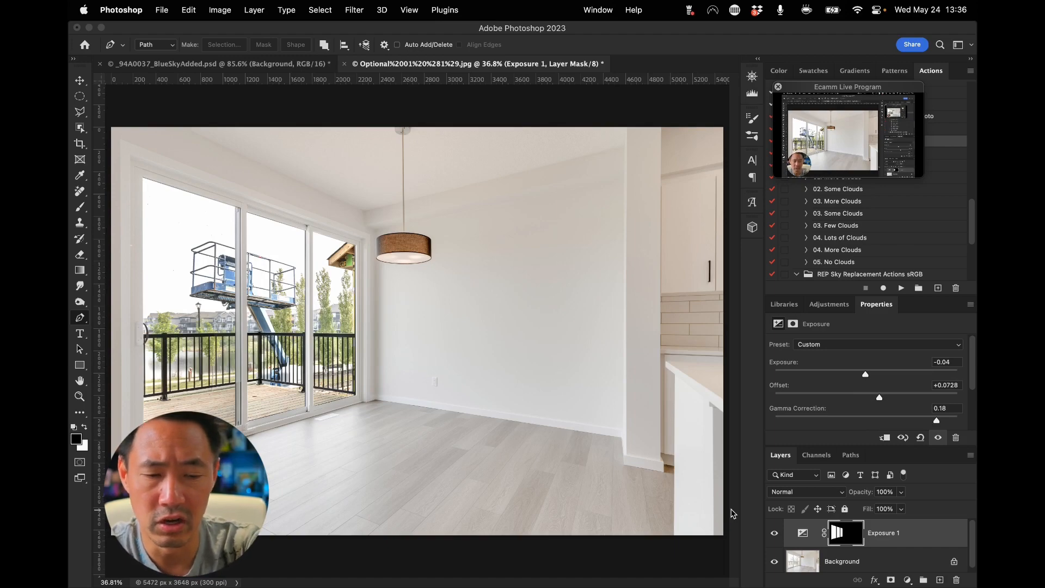
key(super+alt+shift+e)
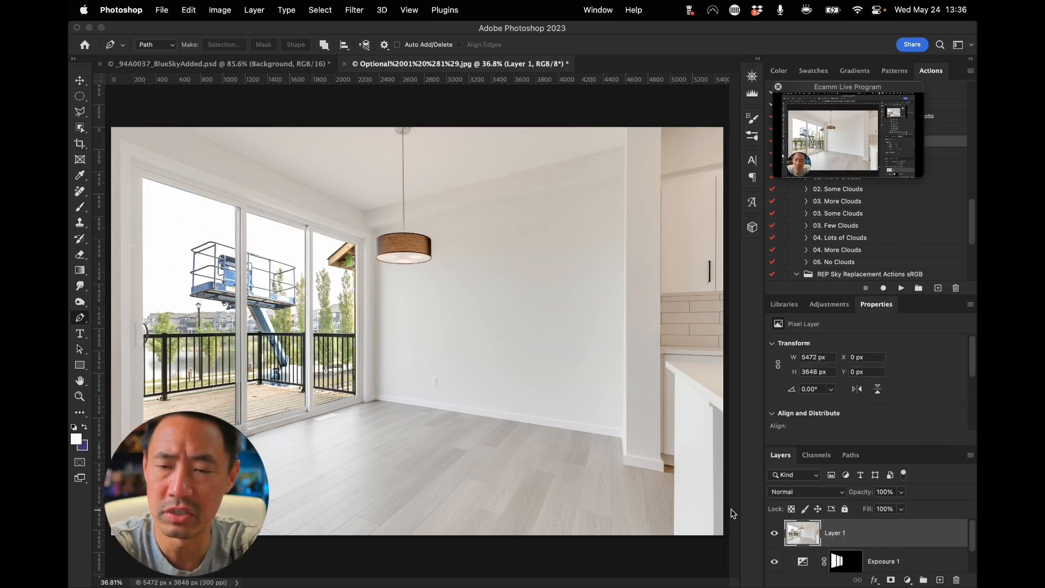
scroll(248, 376, up, 10)
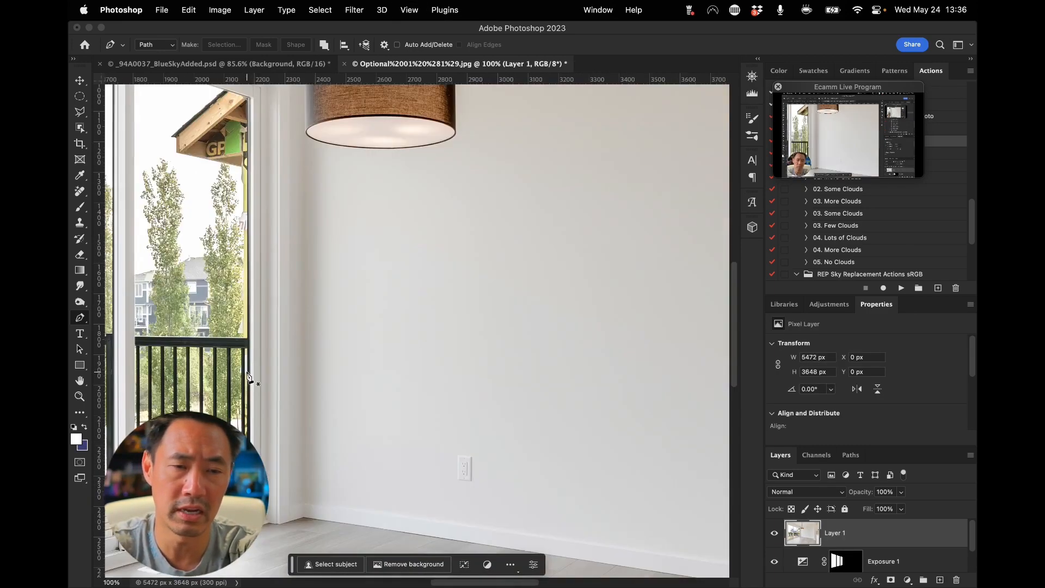
scroll(247, 376, up, 1)
scroll(248, 375, down, 4)
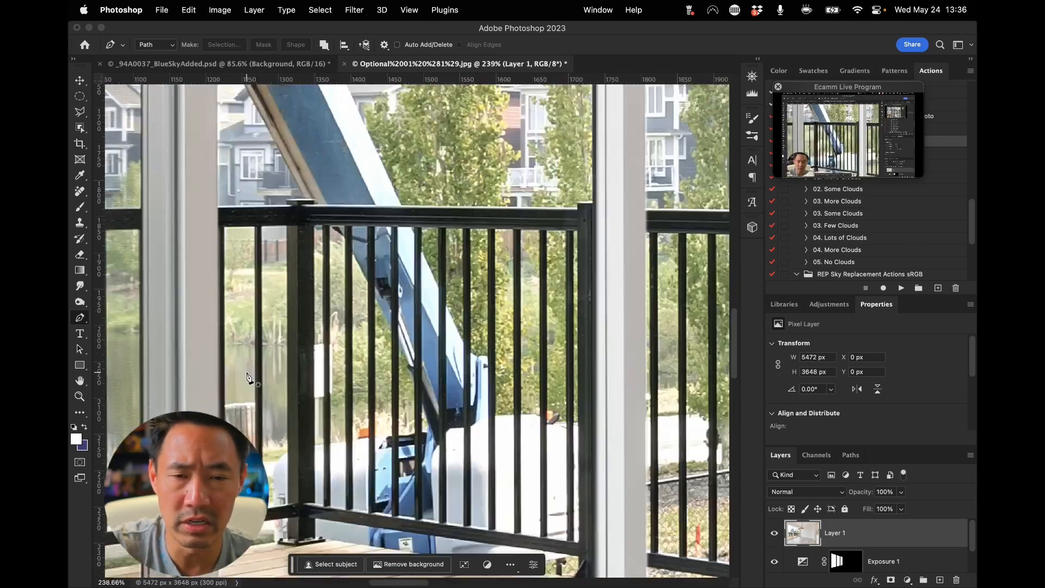
scroll(248, 375, up, 10)
scroll(248, 377, down, 5)
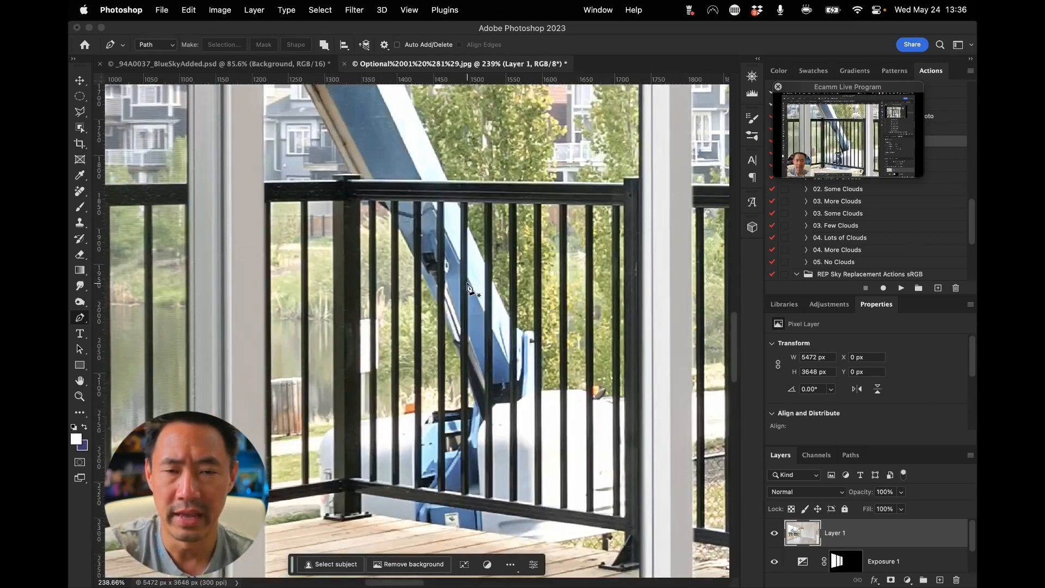
Paint over the blue boom arm behind the balcony railing with the Remove tool at brush size 30 to erase it
scroll(469, 287, up, 3)
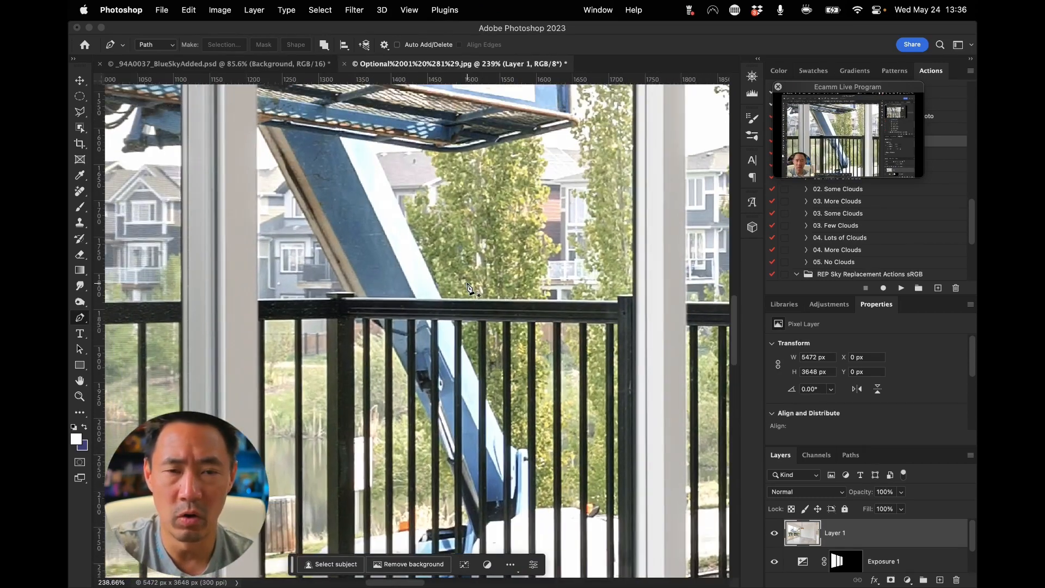
click(80, 191)
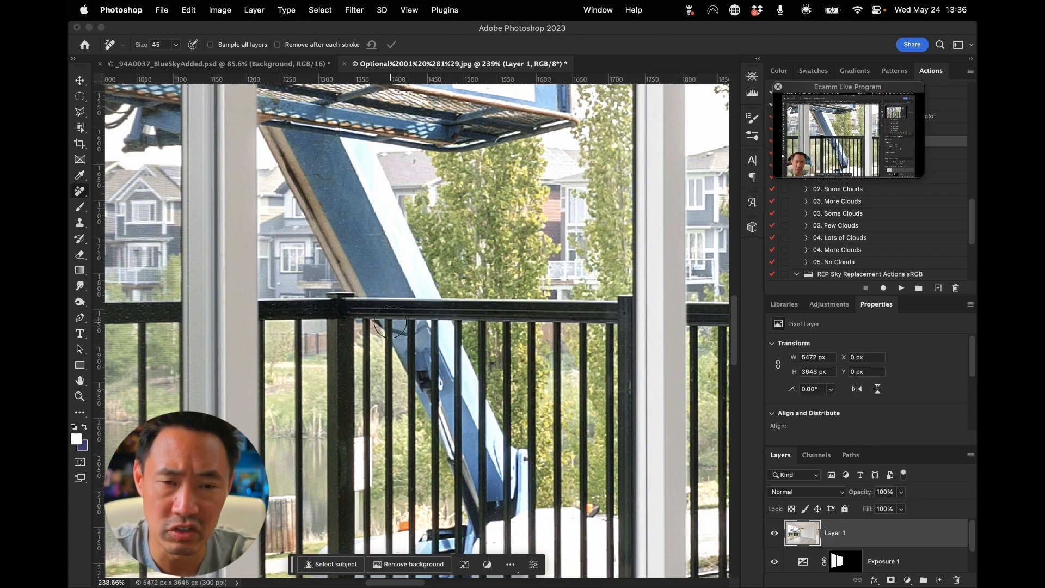
key(bracketleft)
key(bracketleft)
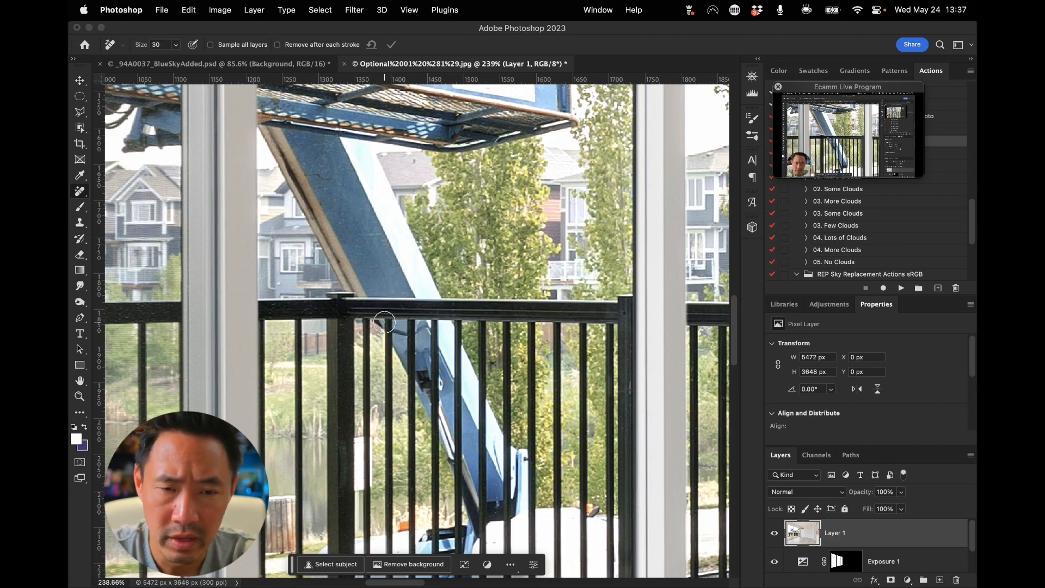
mouse_move(376, 319)
mouse_down()
mouse_move(475, 522)
mouse_move(487, 502)
mouse_move(516, 492)
mouse_move(526, 457)
mouse_move(504, 440)
mouse_move(449, 326)
mouse_move(395, 324)
mouse_move(483, 488)
mouse_move(495, 491)
mouse_move(513, 474)
mouse_move(424, 337)
mouse_move(463, 431)
mouse_move(514, 490)
mouse_up()
drag(475, 425, 457, 404)
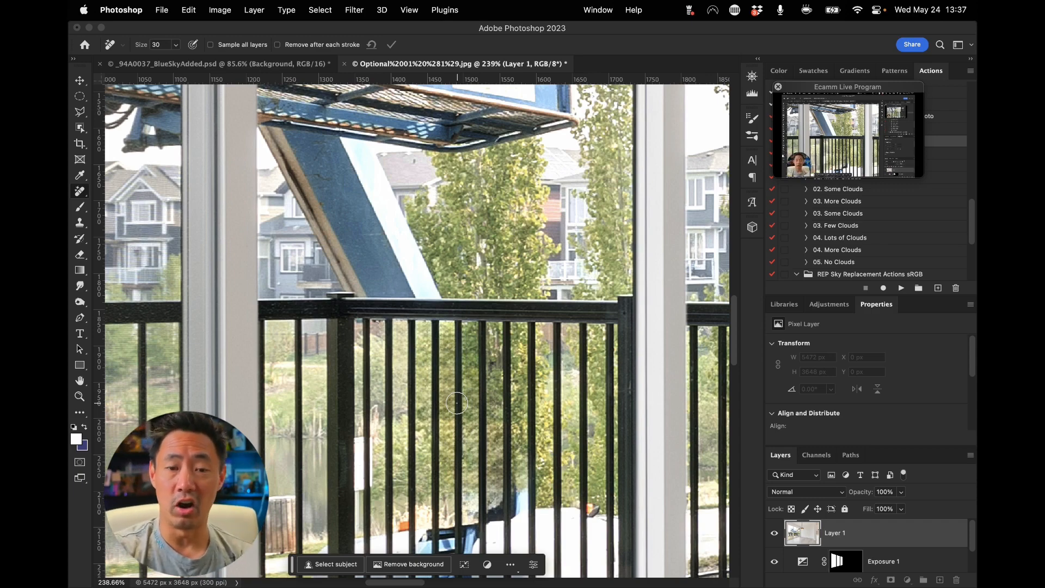
Collapse the REP Sky Replacement action sets for ProPhoto and sRGB
scroll(457, 404, down, 5)
scroll(457, 404, up, 3)
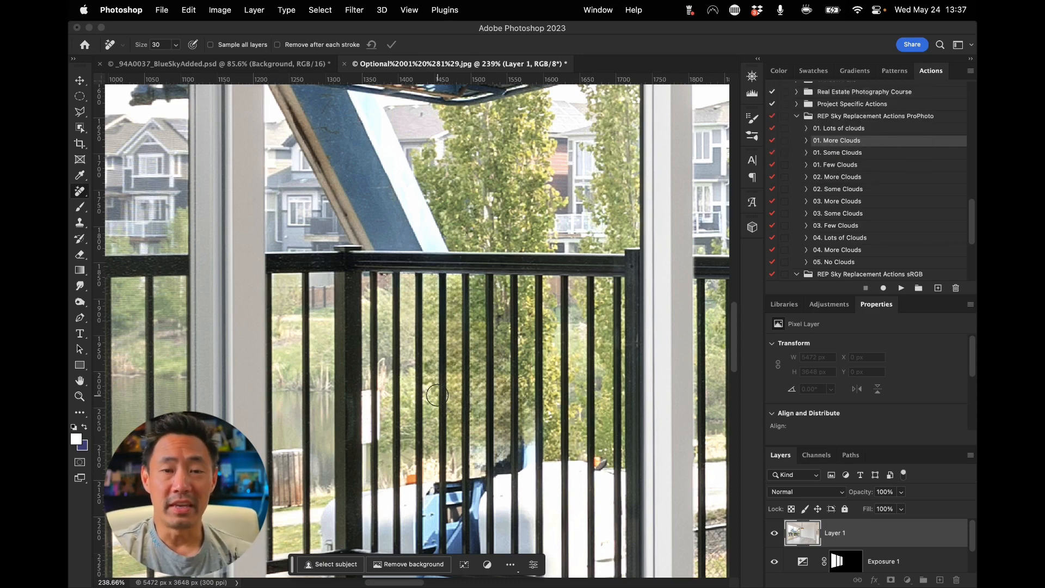
scroll(533, 383, down, 4)
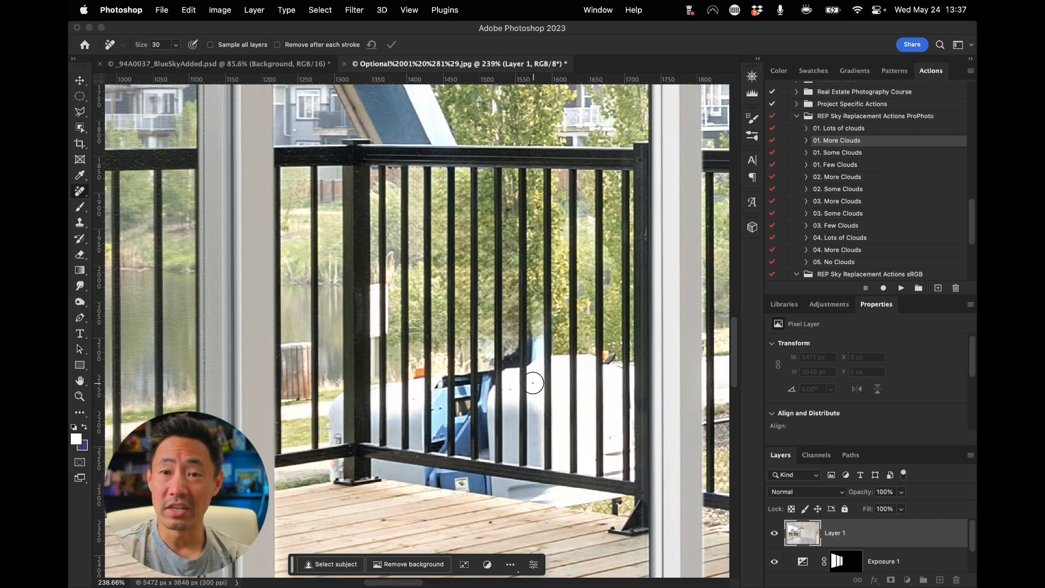
scroll(798, 121, up, 1)
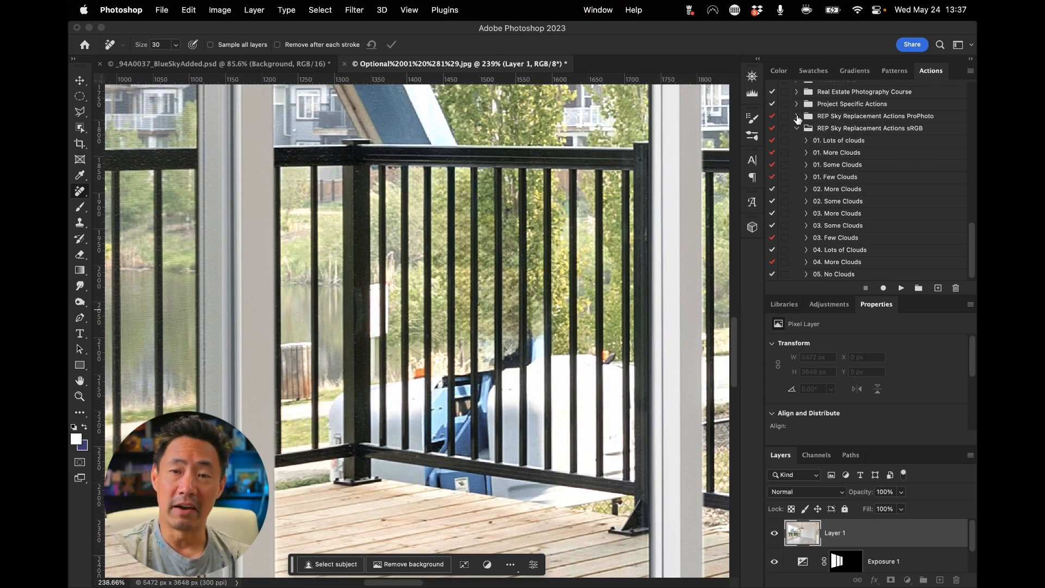
click(798, 128)
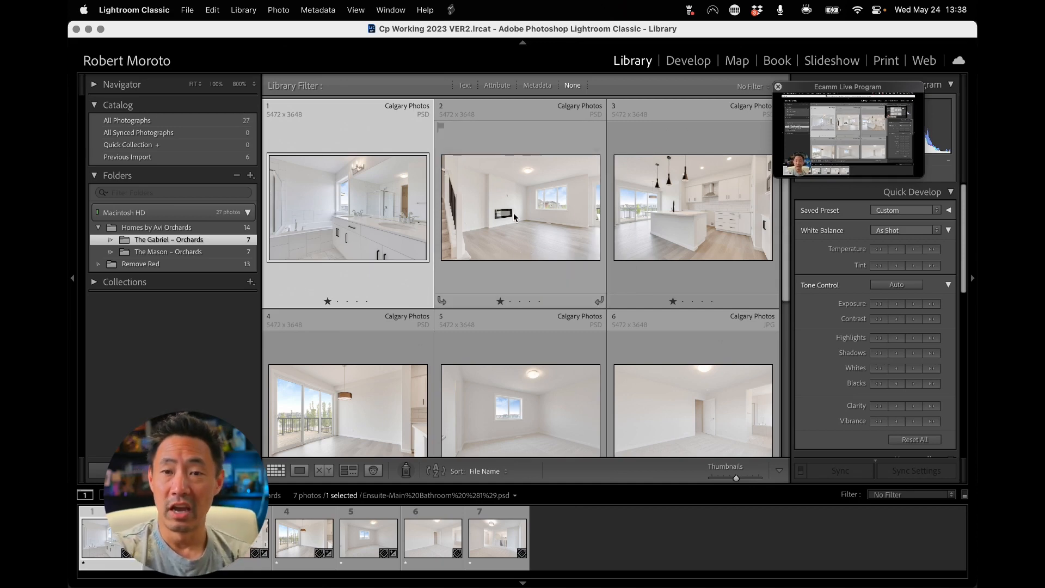
In Lightroom Classic, export the first bathroom photo with the Blue Sky Replacement preset 1.2 More Clouds
drag(868, 93, 0, 117)
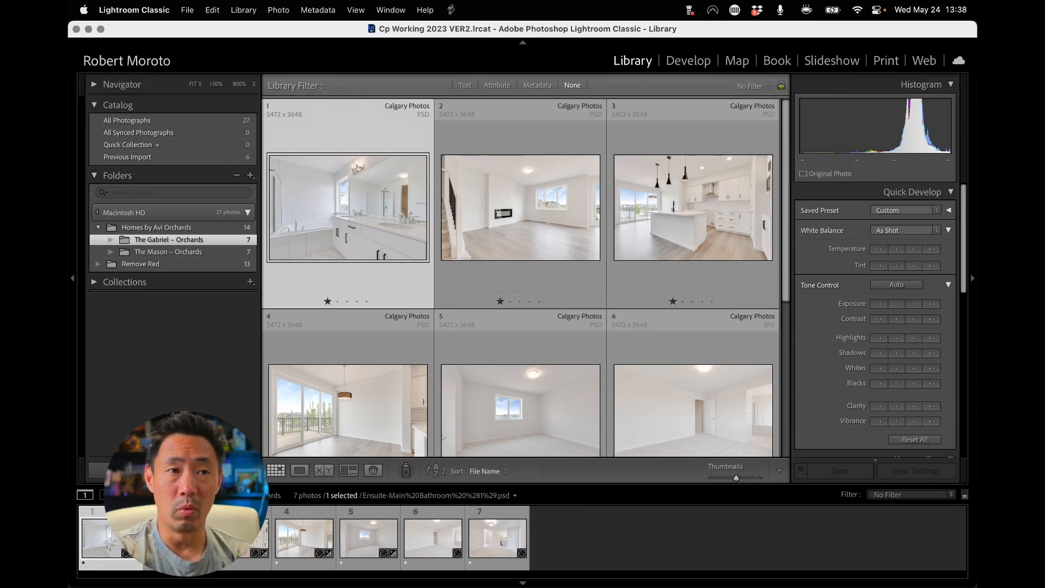
right_click(372, 205)
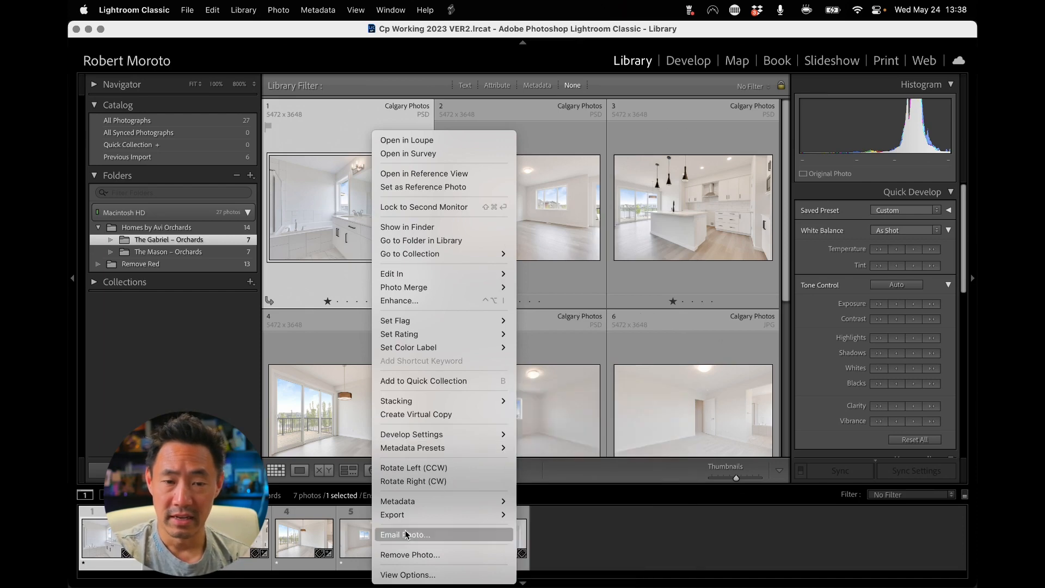
mouse_move(414, 514)
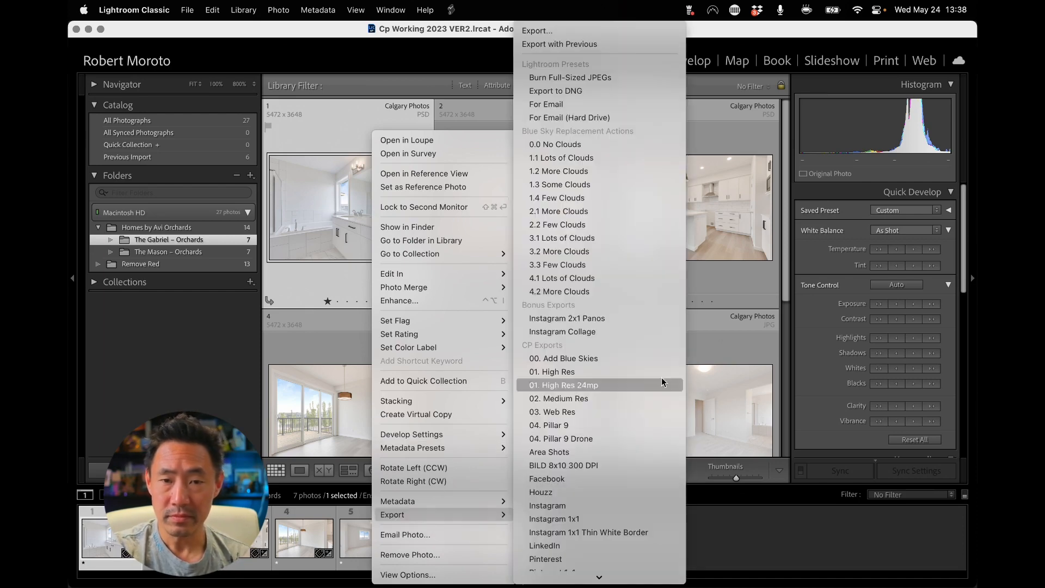
click(655, 168)
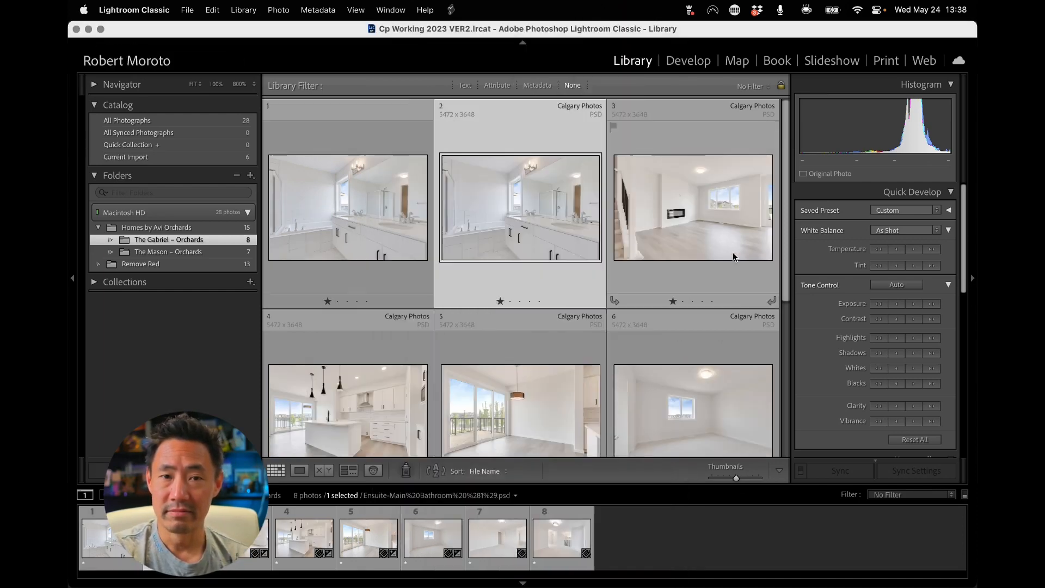